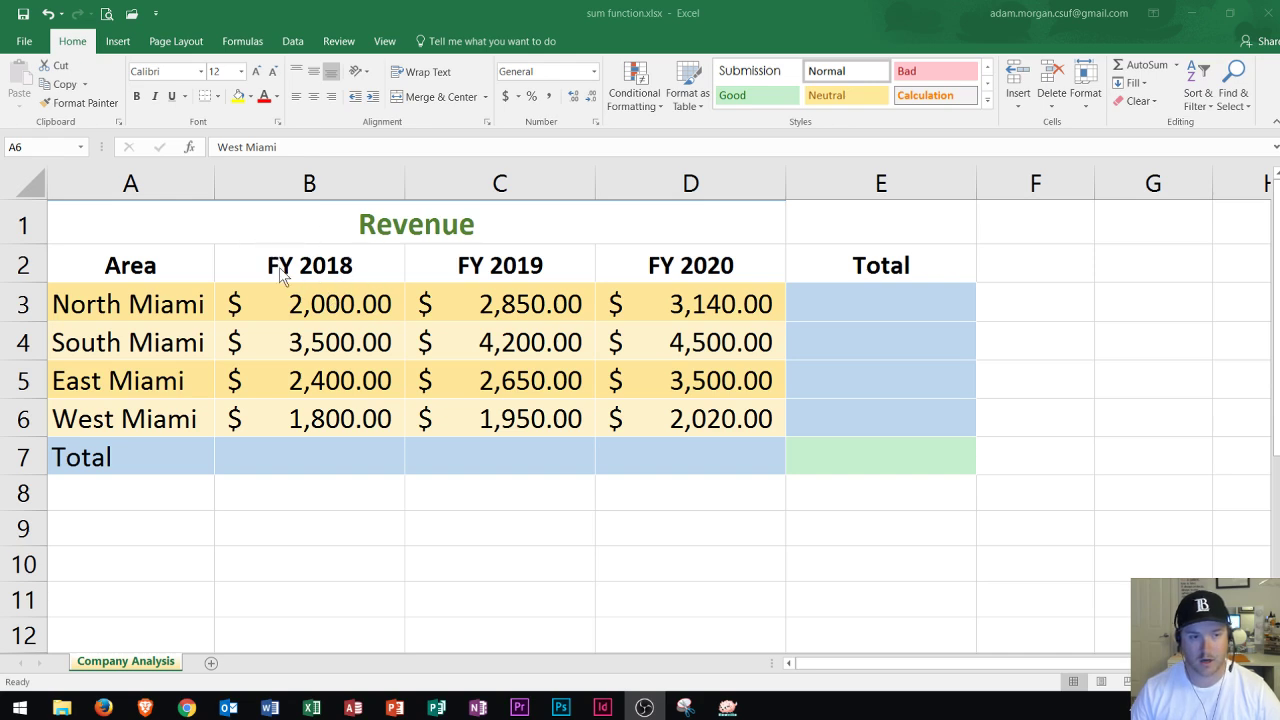
# - Preview the sums of the FY 2018, FY 2019 and FY 2020 value columns by selecting them
pyautogui.hotkey('alt', 'Tab')
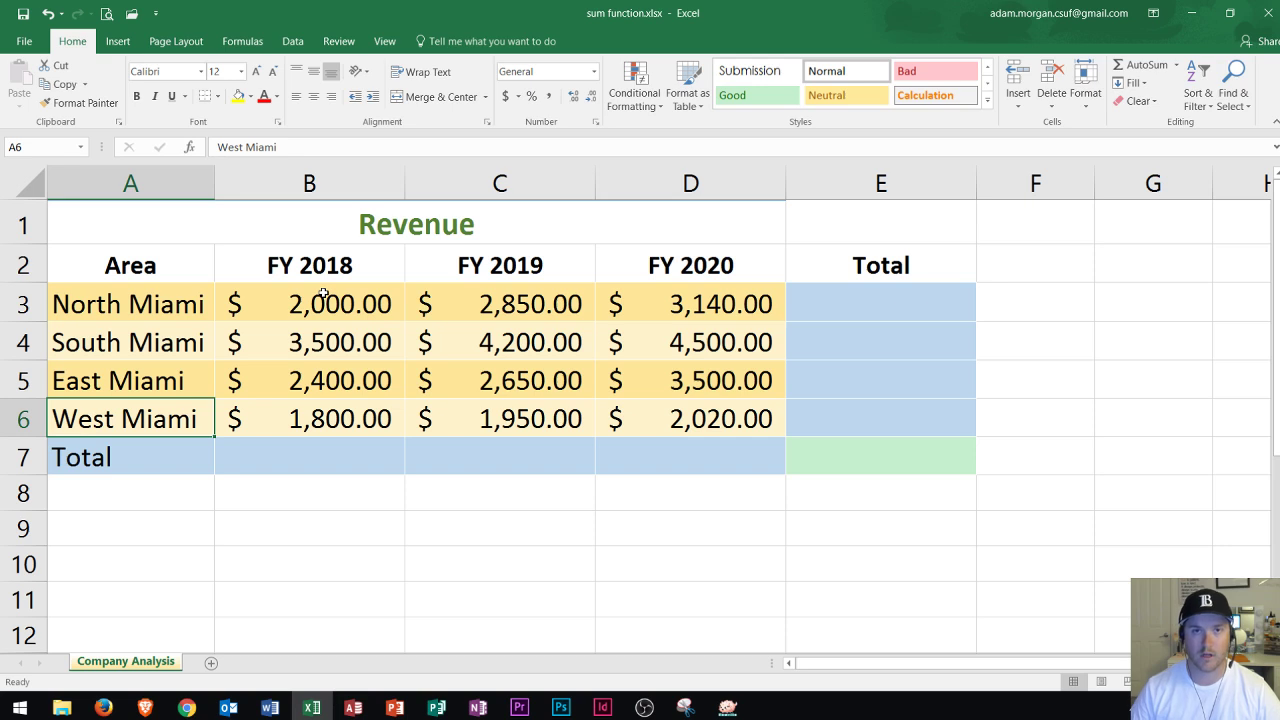
pyautogui.click(320, 450)
pyautogui.moveTo(313, 307); pyautogui.dragTo(337, 420)
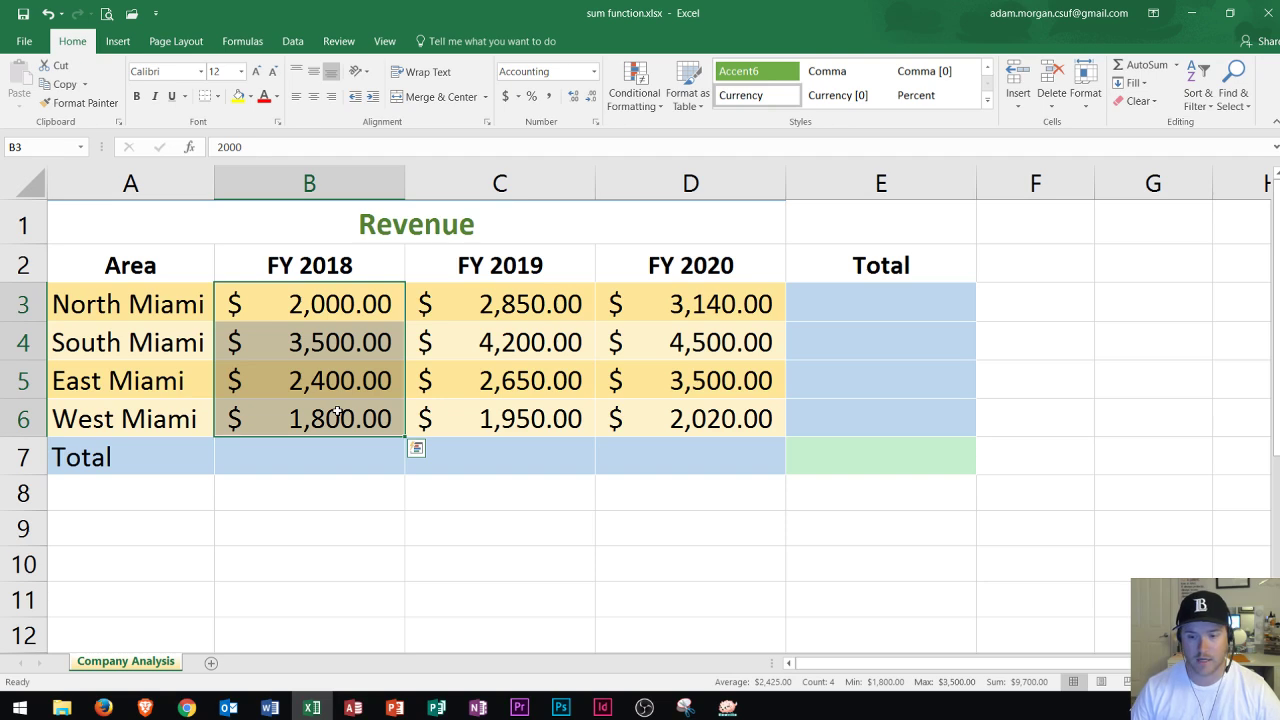
pyautogui.moveTo(498, 300); pyautogui.dragTo(512, 420)
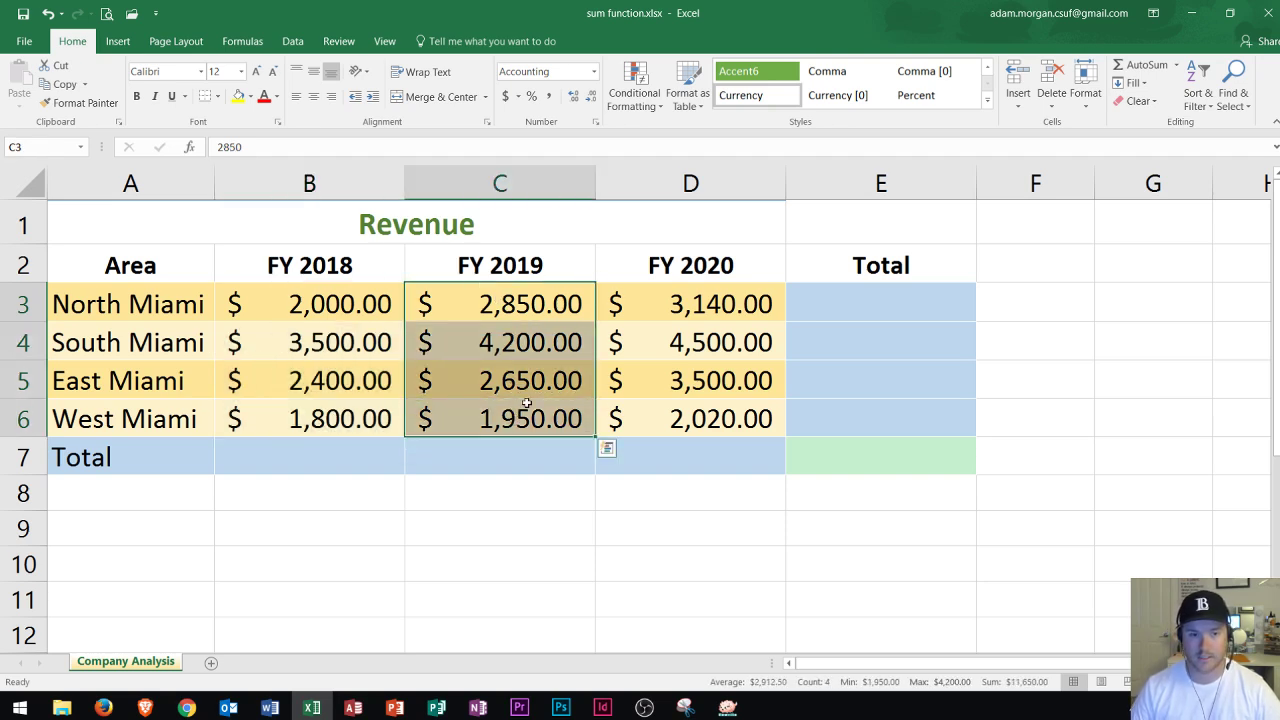
pyautogui.moveTo(662, 310); pyautogui.dragTo(717, 418)
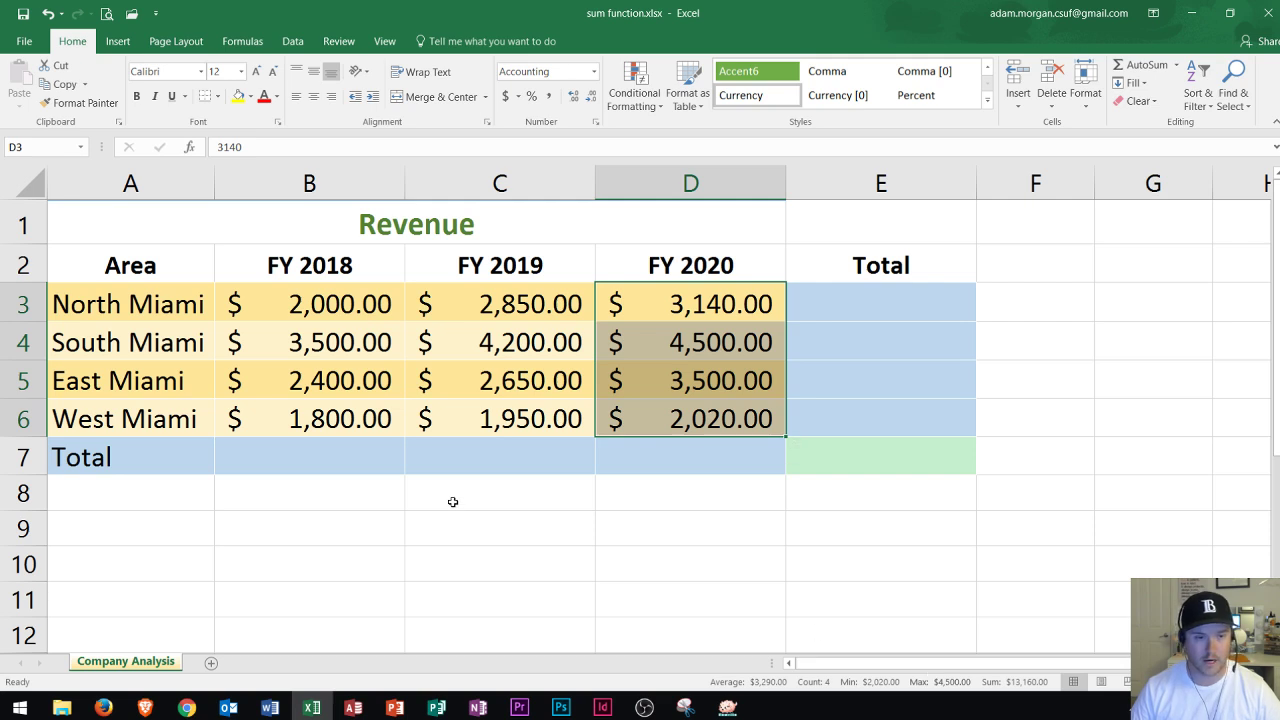
pyautogui.click(282, 457)
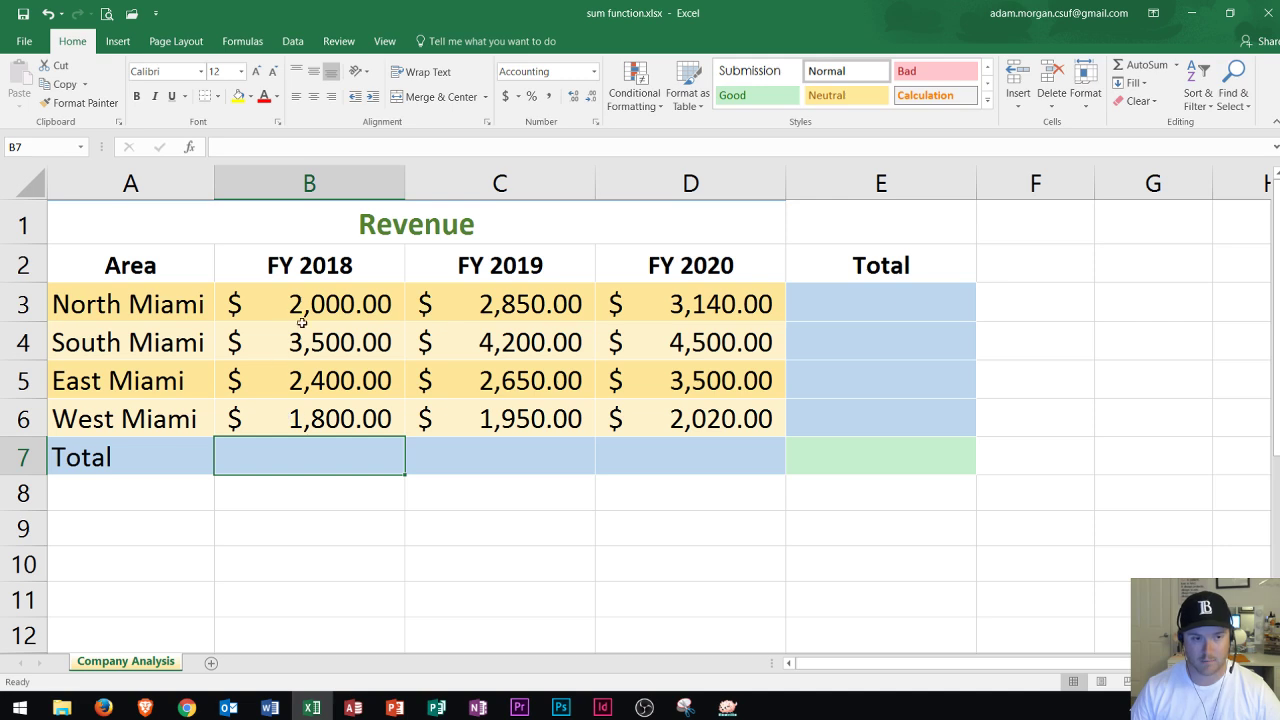
pyautogui.moveTo(316, 305); pyautogui.dragTo(320, 423)
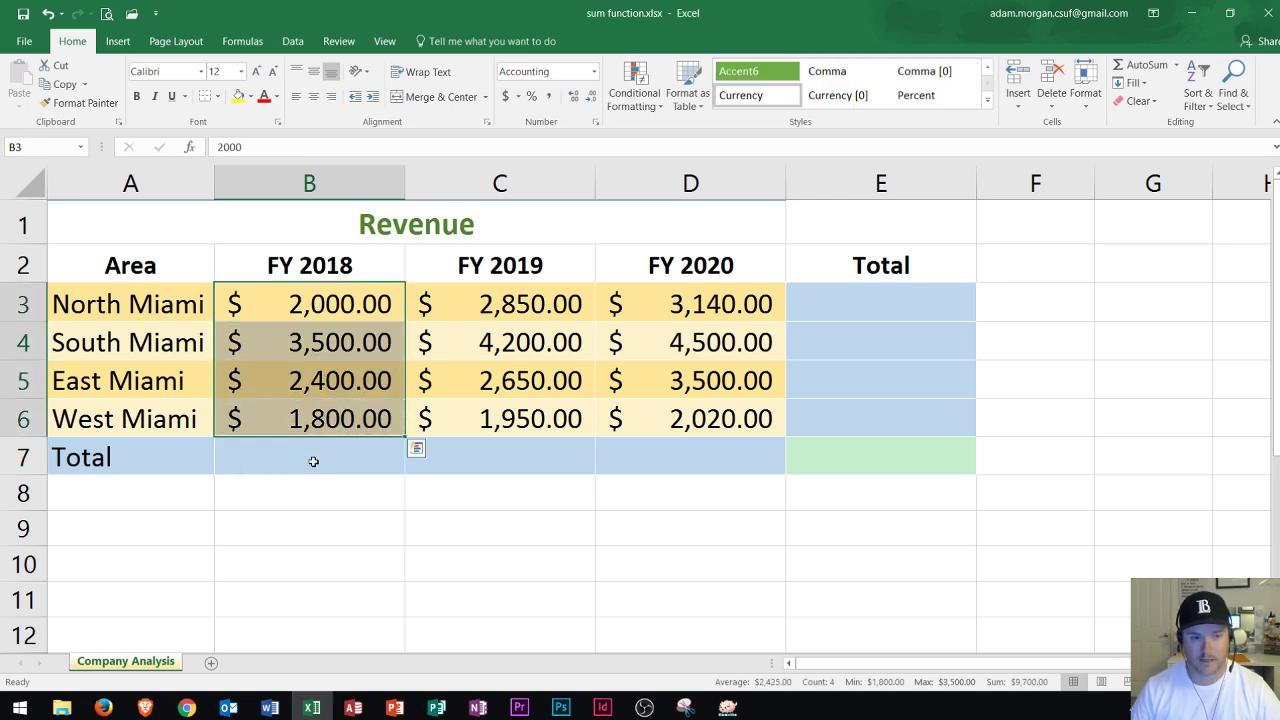
# - Enter =SUM(B3:B6) in B7 so the FY 2018 total shows $9,700.00
pyautogui.click(319, 455)
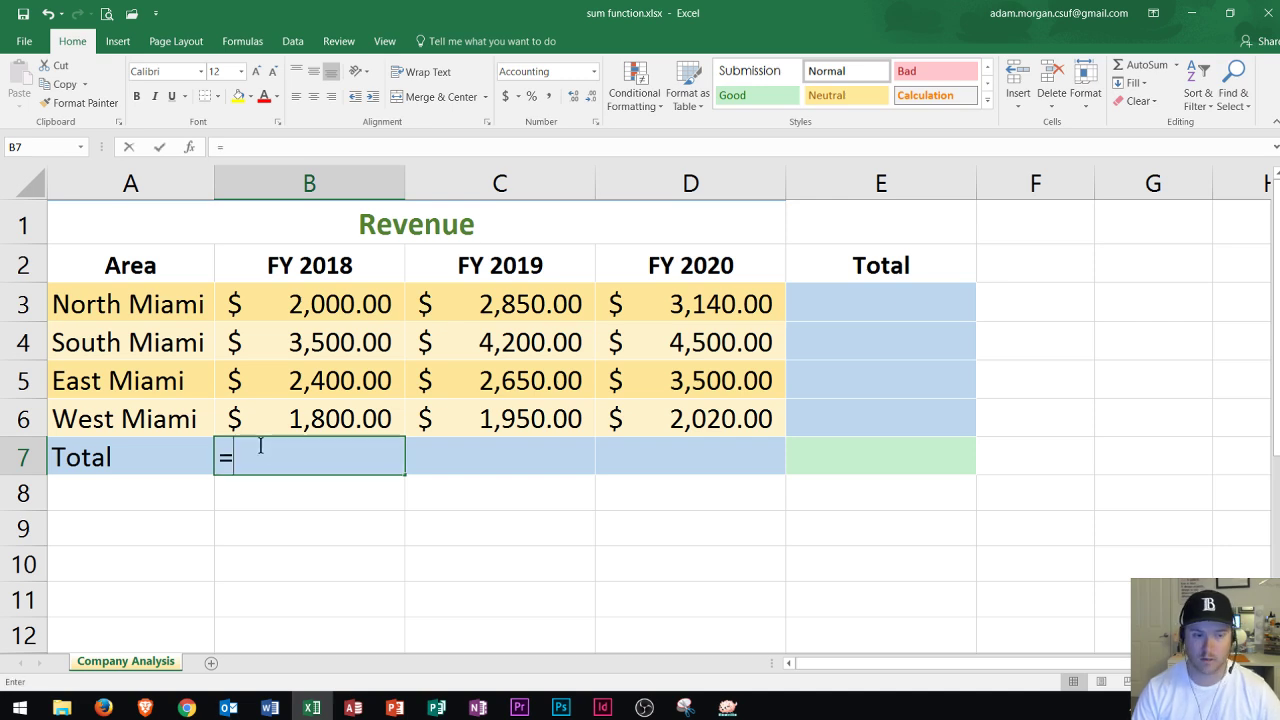
pyautogui.write('=')
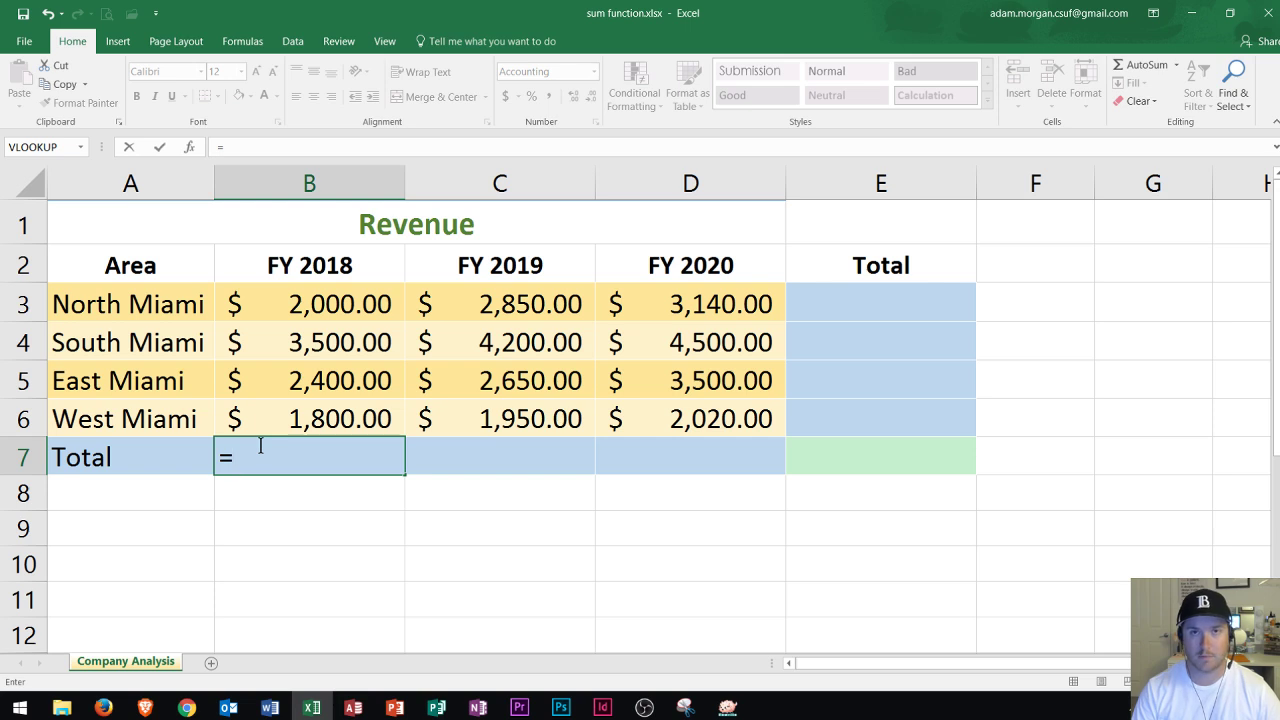
pyautogui.write('sum')
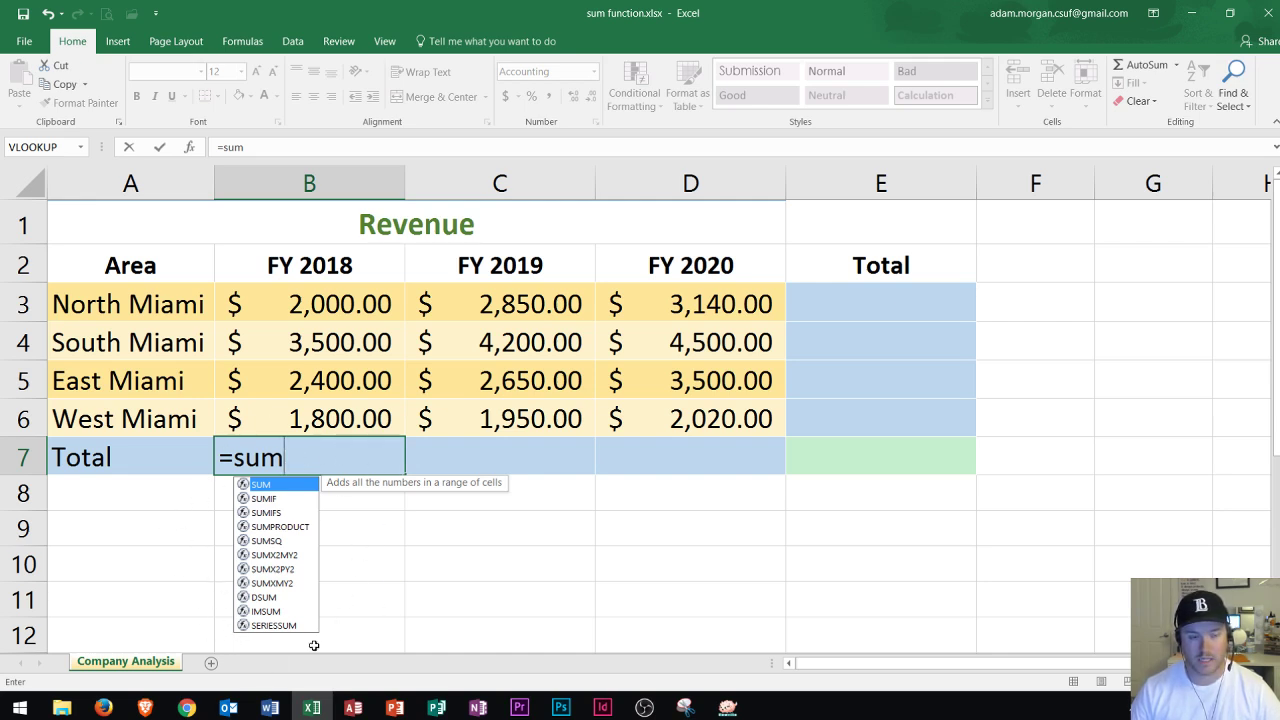
pyautogui.doubleClick(266, 488)
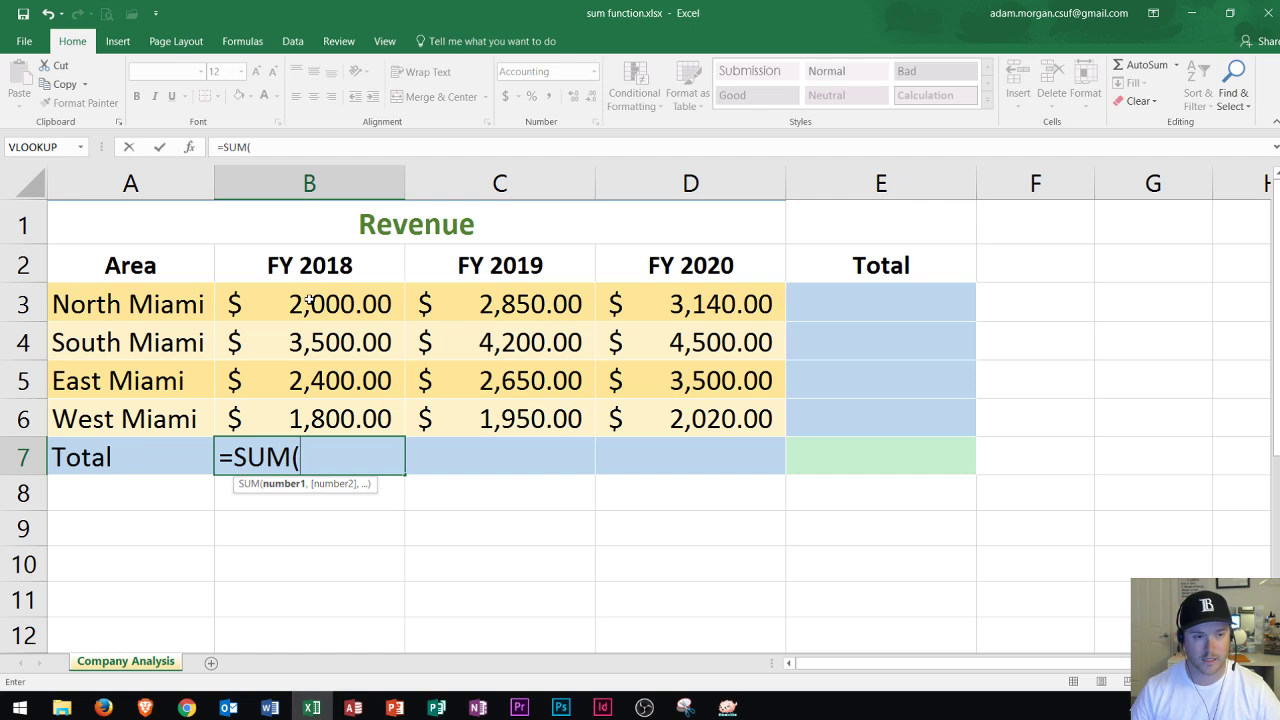
pyautogui.moveTo(310, 302); pyautogui.dragTo(316, 412)
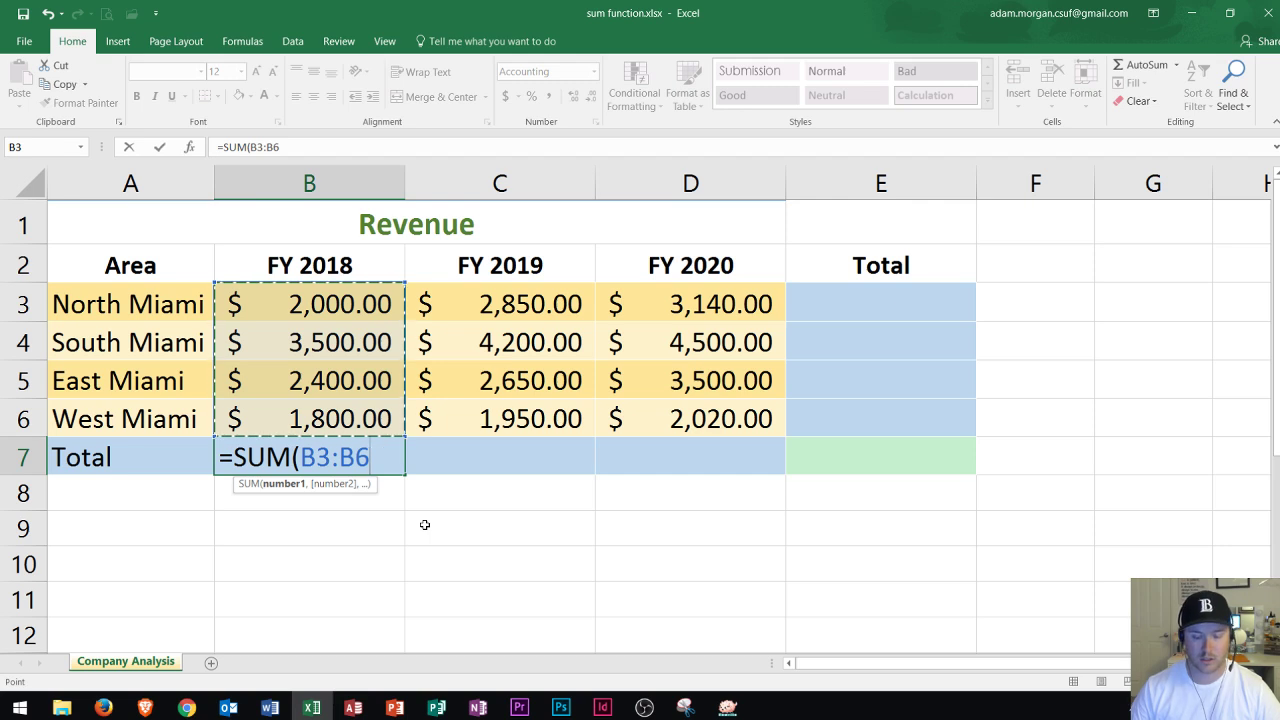
pyautogui.write(')')
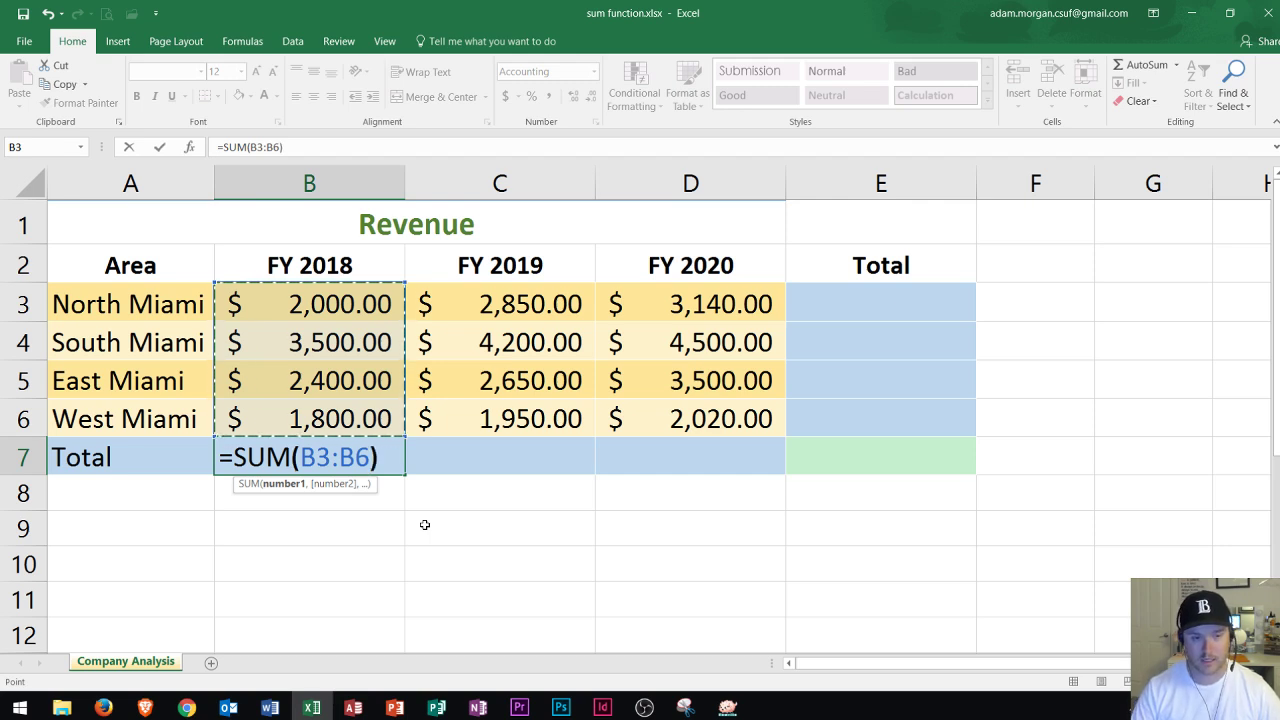
pyautogui.press('BackSpace')
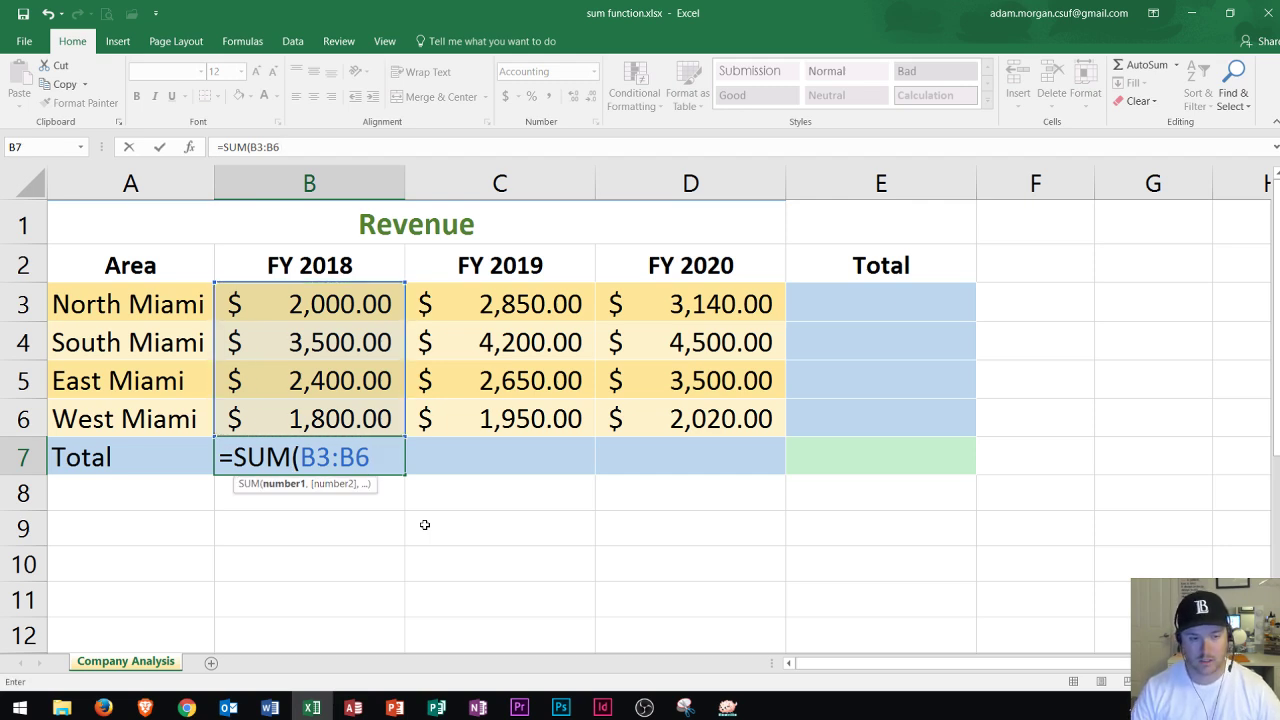
pyautogui.press('Tab')
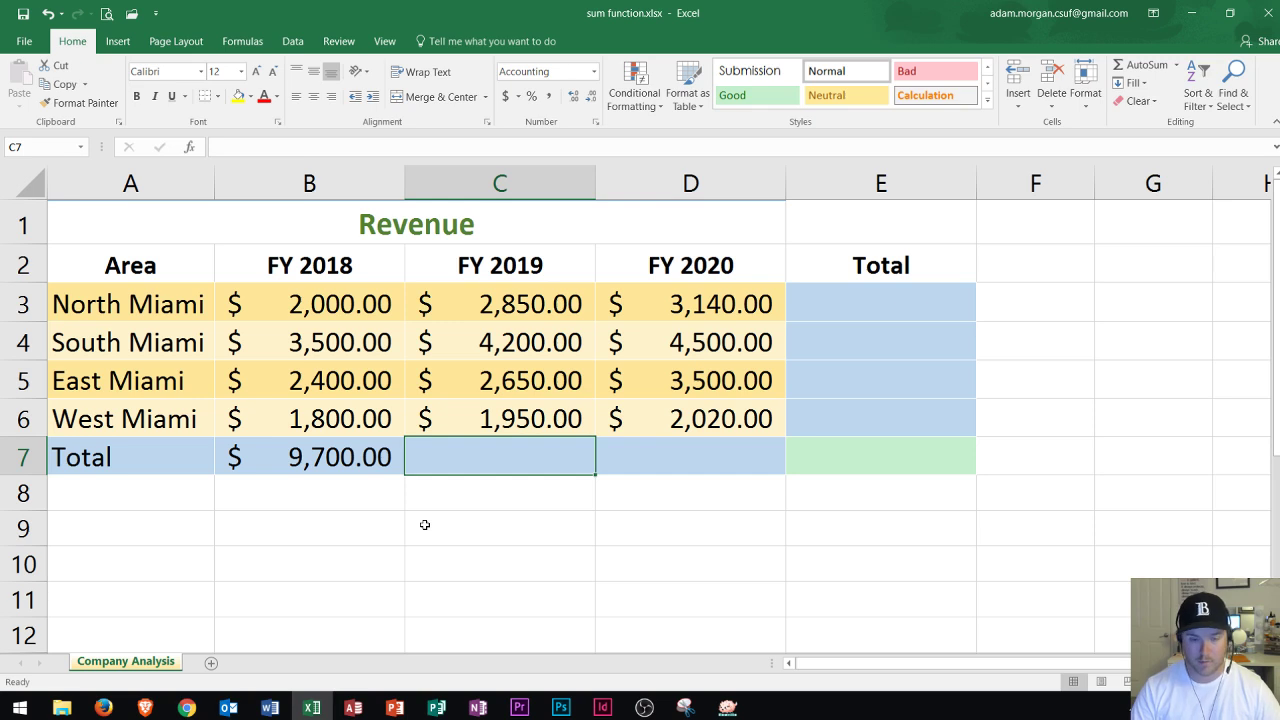
# - Enter =SUM(C3:C6) in C7, giving the FY 2019 total of $11,650.00
pyautogui.write('=')
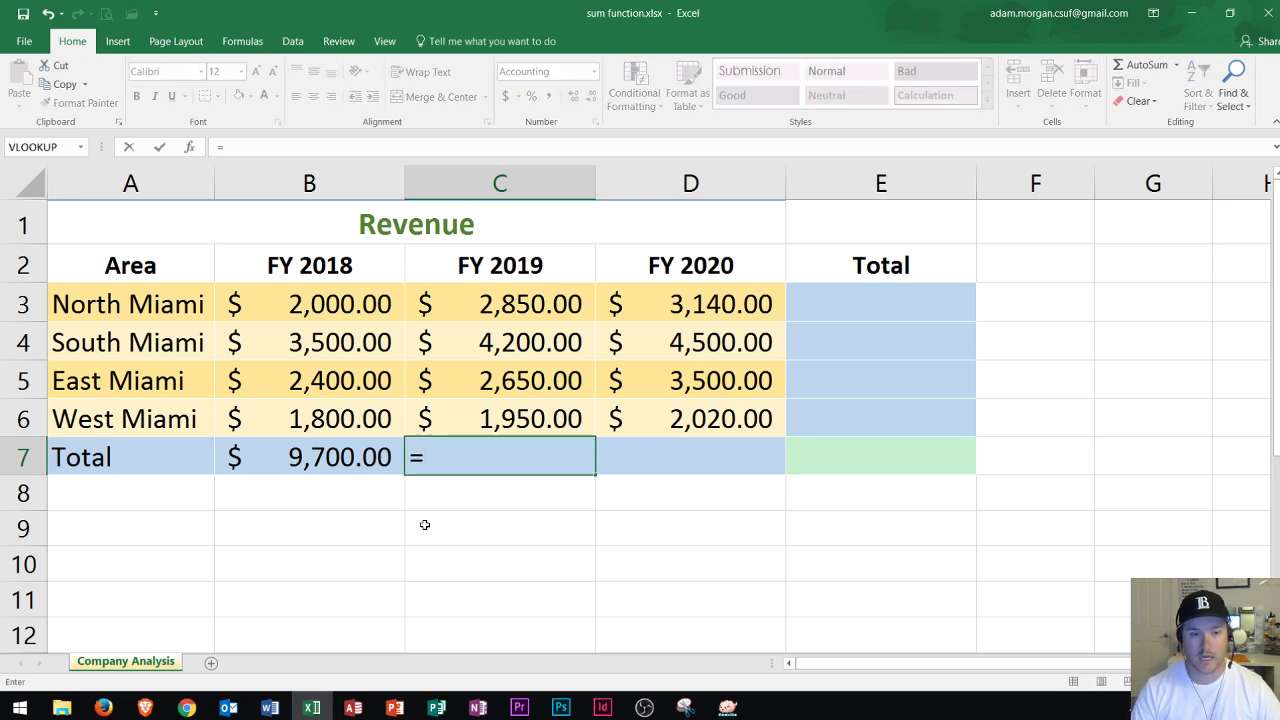
pyautogui.write('sum')
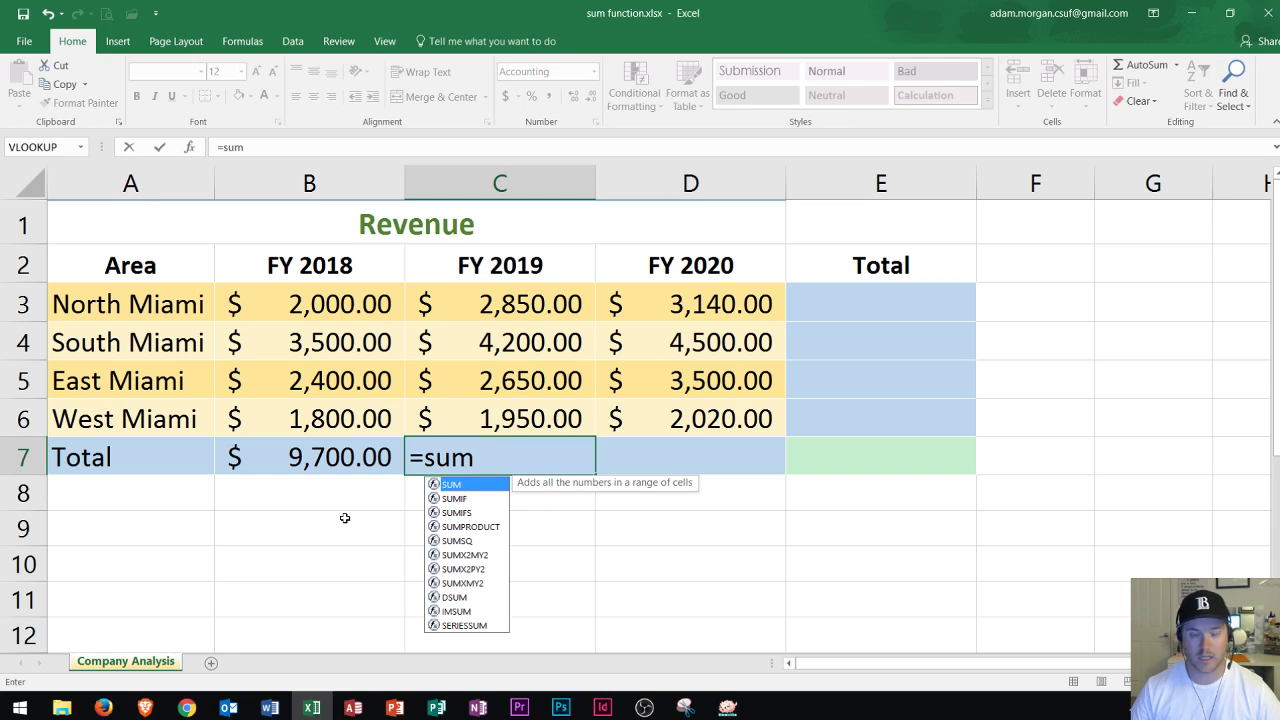
pyautogui.press('Tab')
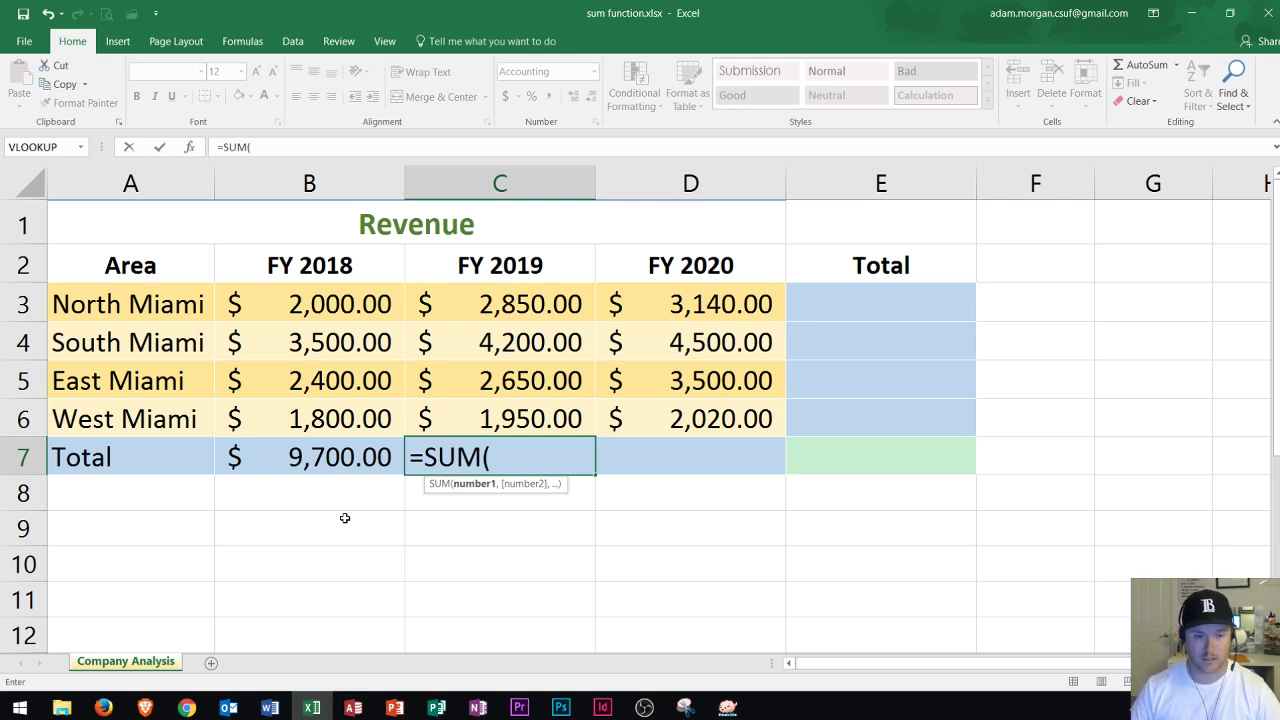
pyautogui.moveTo(510, 300); pyautogui.dragTo(521, 415)
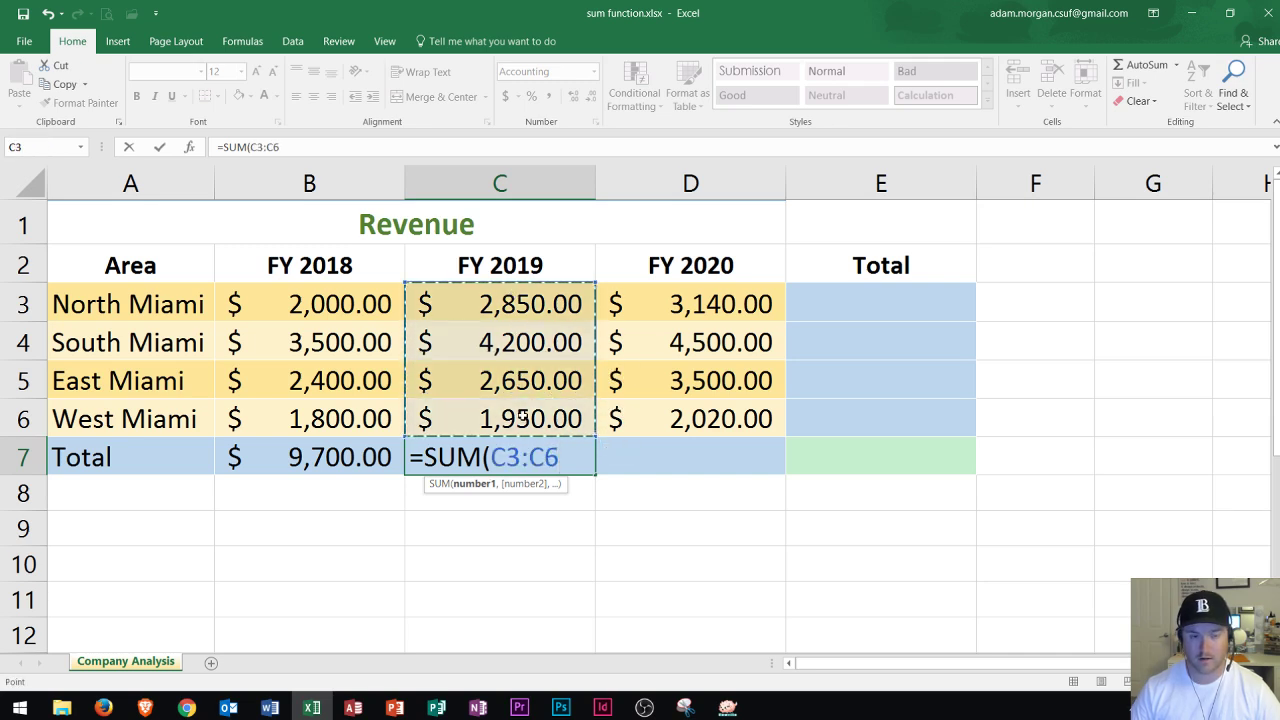
pyautogui.press('Return')
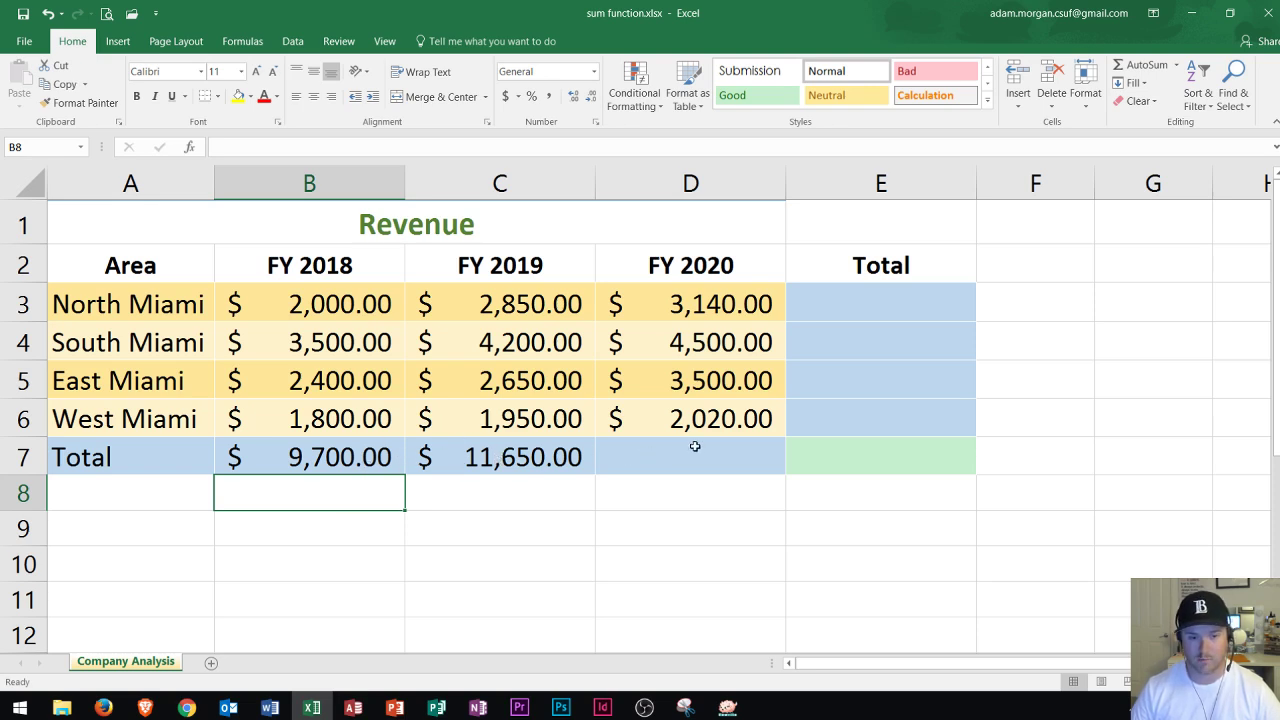
# - Build the FY 2020 formula =SUM(D3:D6) in D7, selecting the range with arrow keys
pyautogui.click(635, 455)
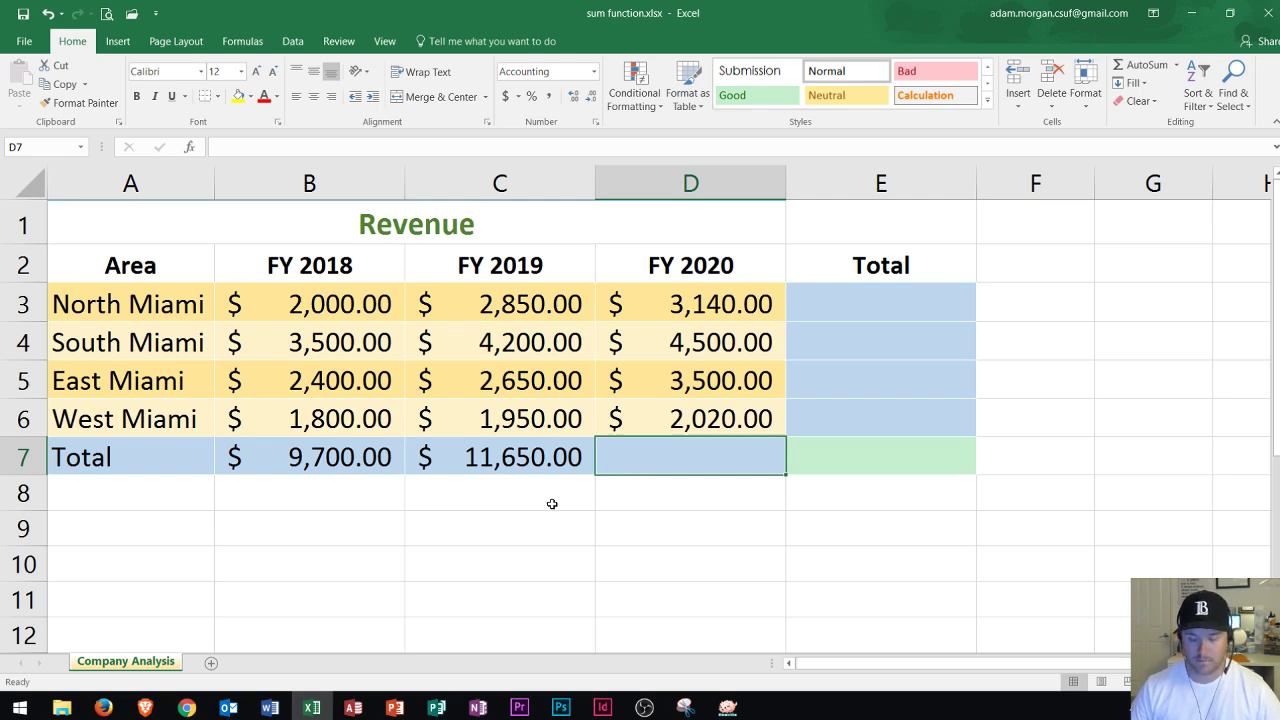
pyautogui.write('=')
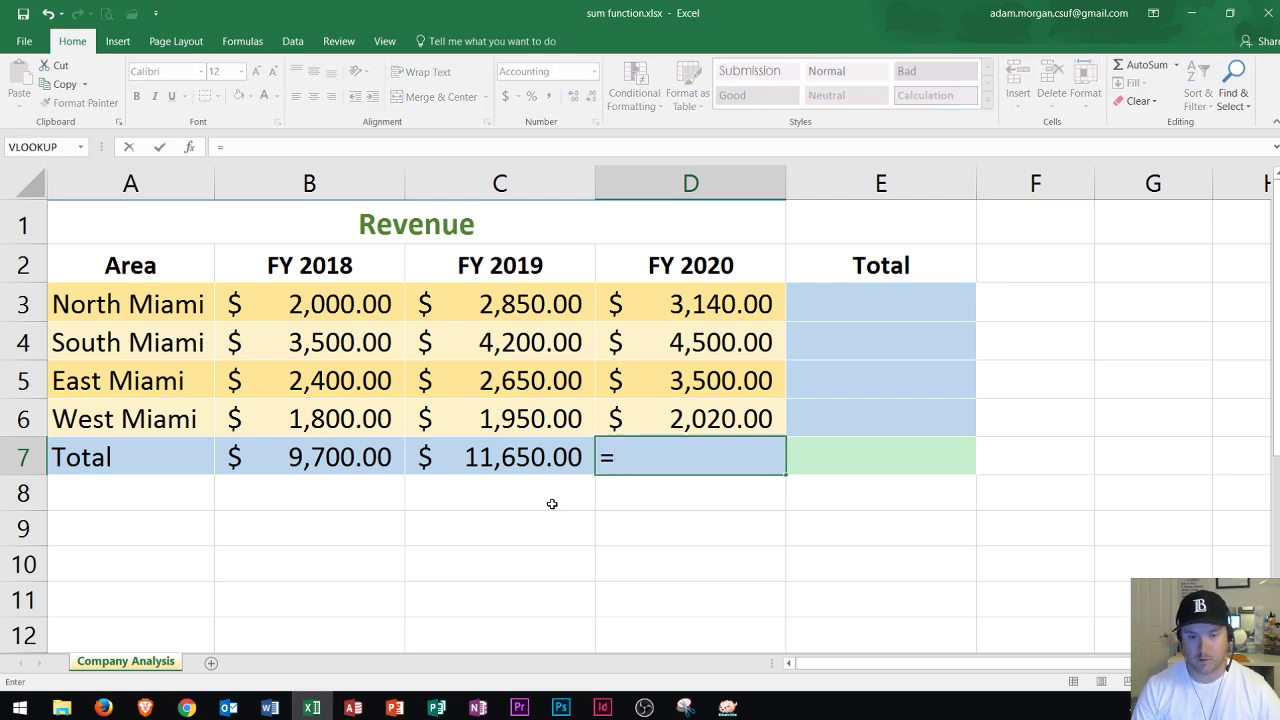
pyautogui.write('sum')
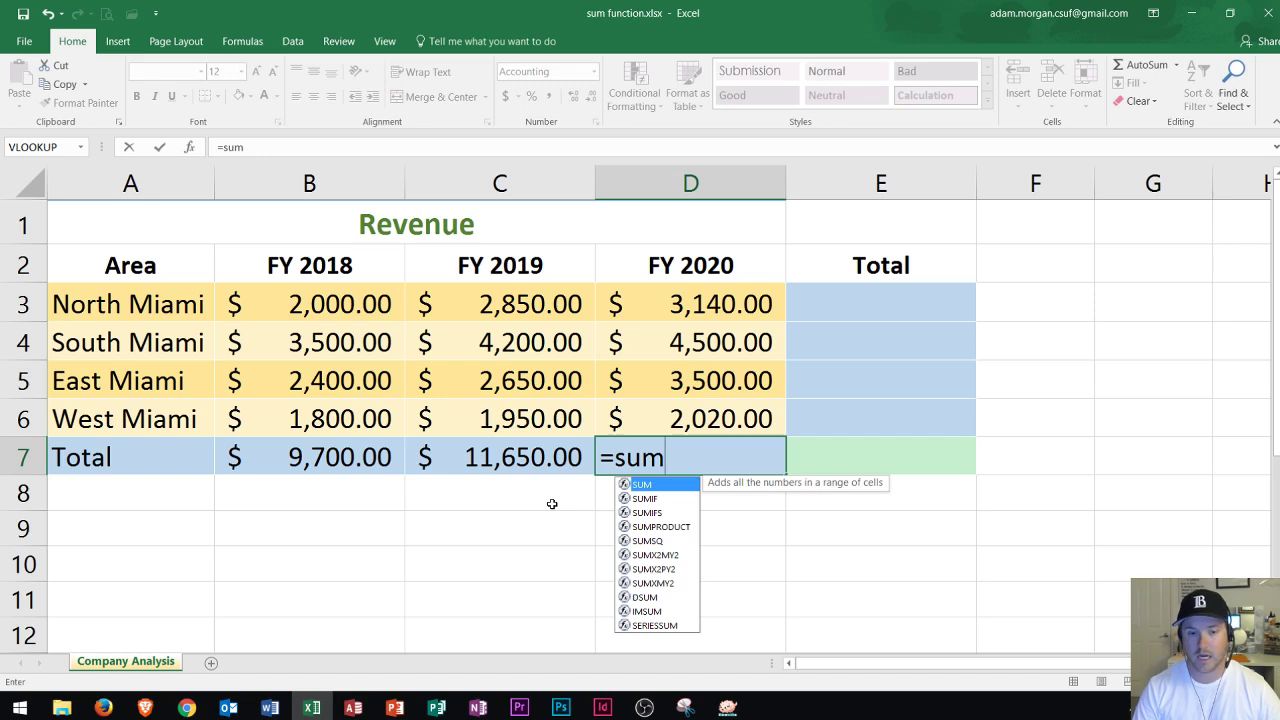
pyautogui.press('Tab')
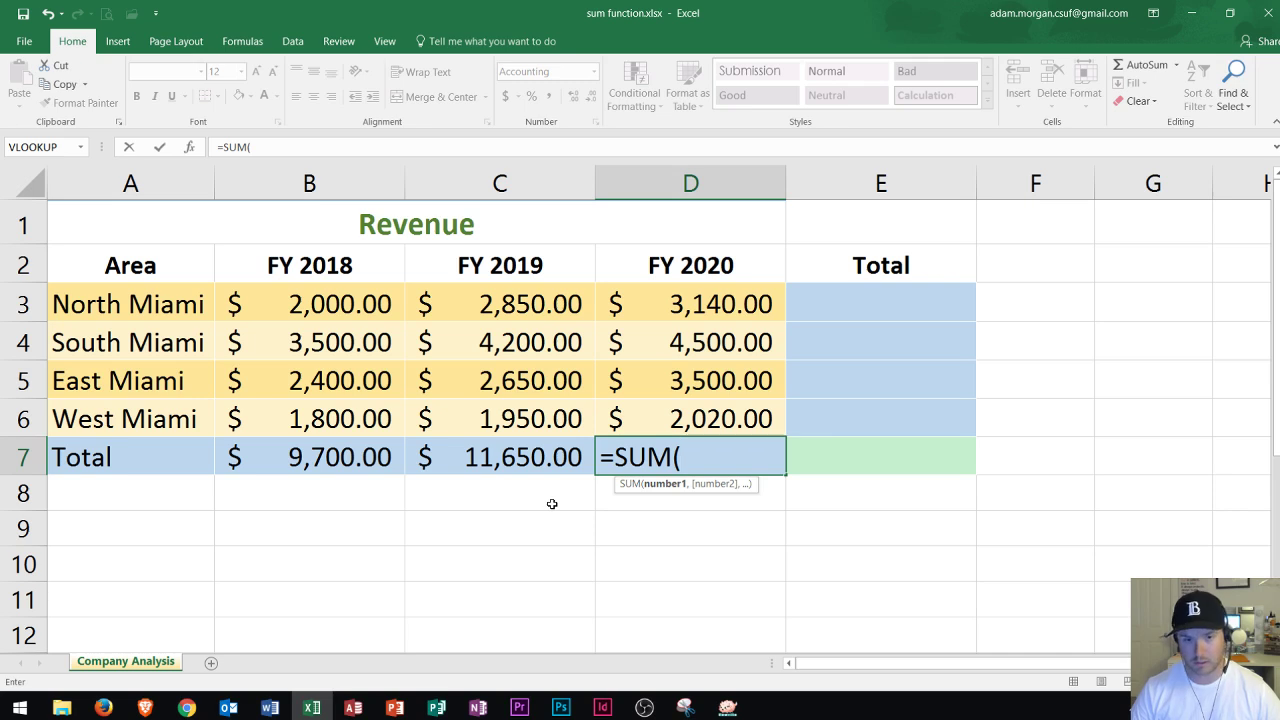
pyautogui.press('Up')
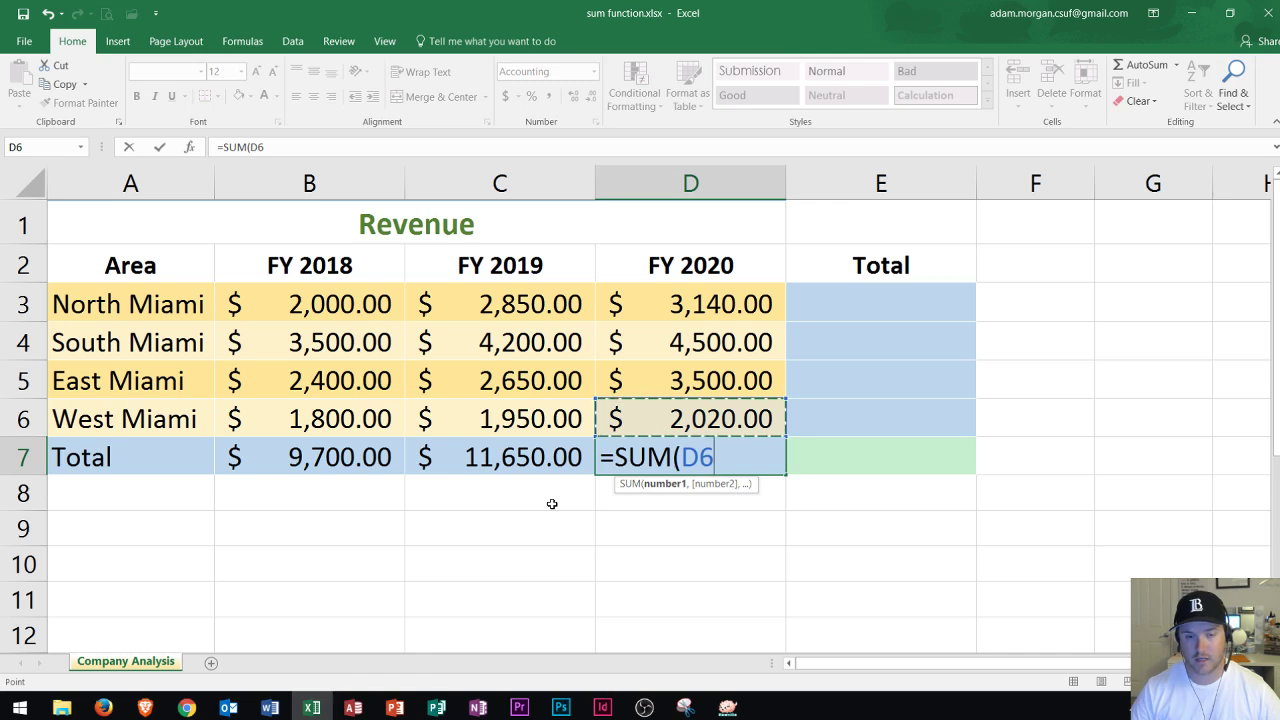
pyautogui.hotkey('shift', 'Up')
pyautogui.hotkey('shift', 'Up')
pyautogui.hotkey('shift', 'Up')
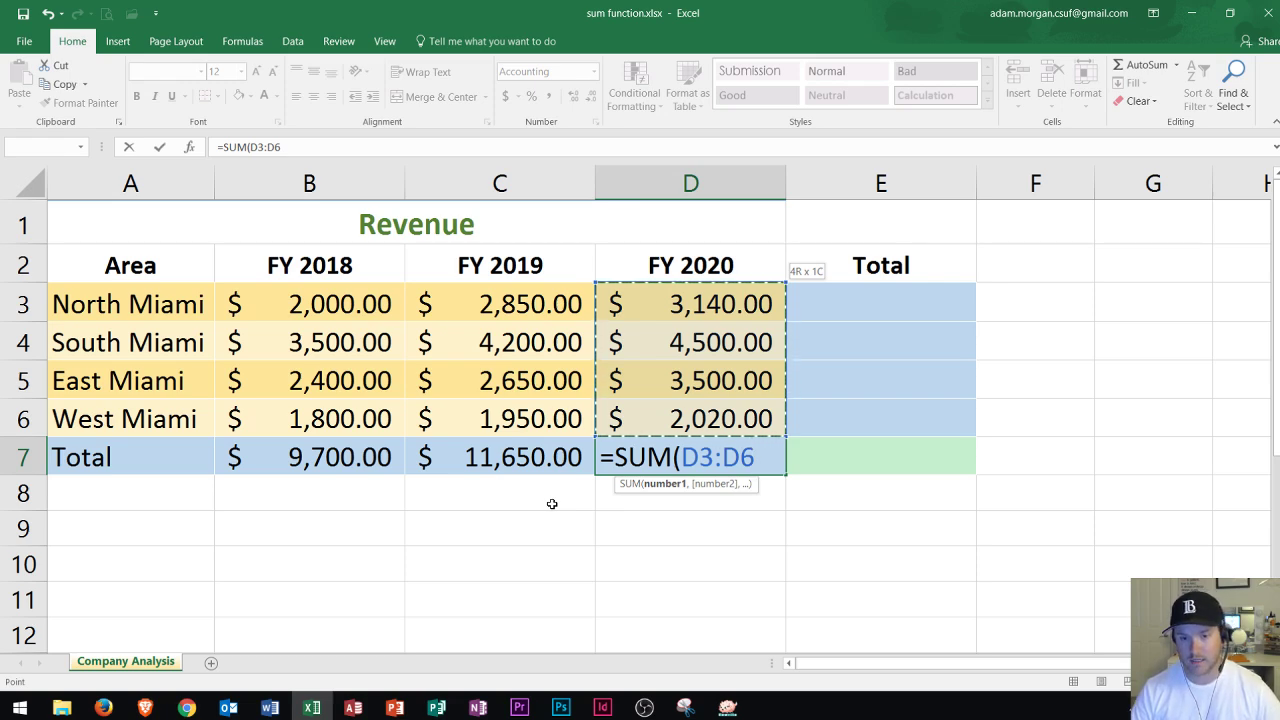
pyautogui.press('Tab')
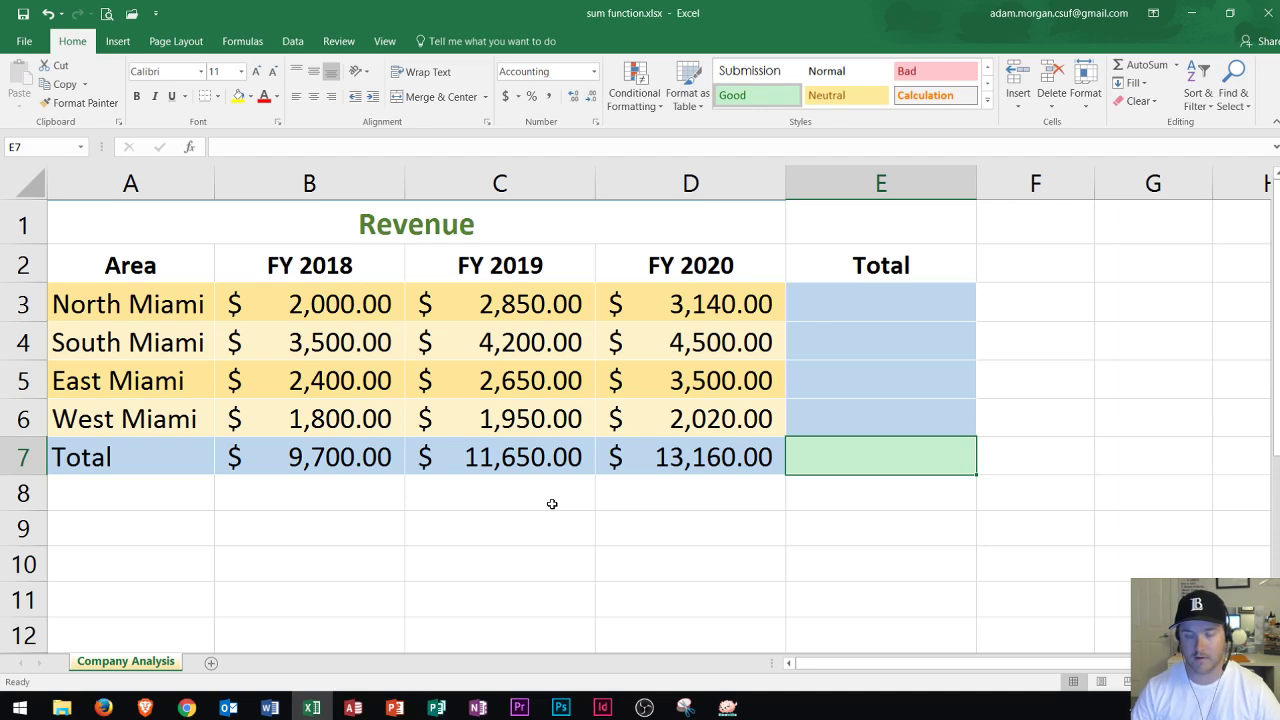
# - Enter =SUM(B3:D3) in E3, giving North Miami's total of $7,990.00
pyautogui.press('Up')
pyautogui.press('Up')
pyautogui.press('Up')
pyautogui.press('Up')
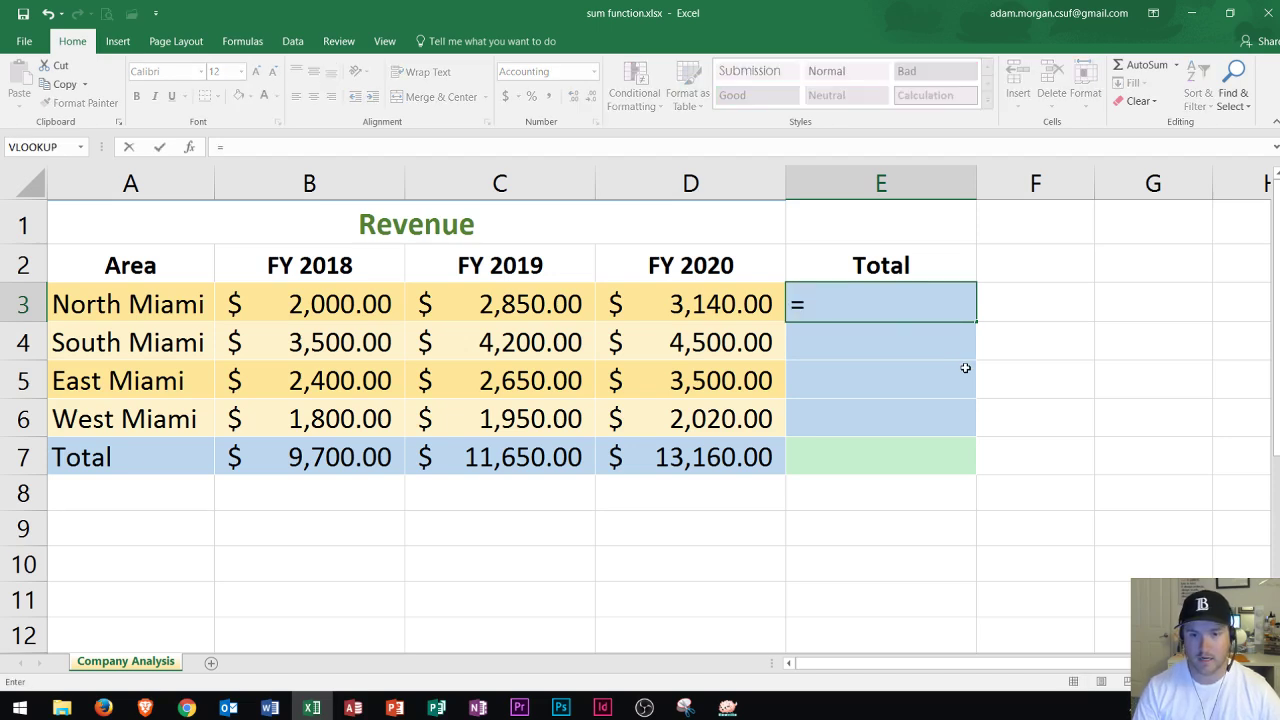
pyautogui.write('sum')
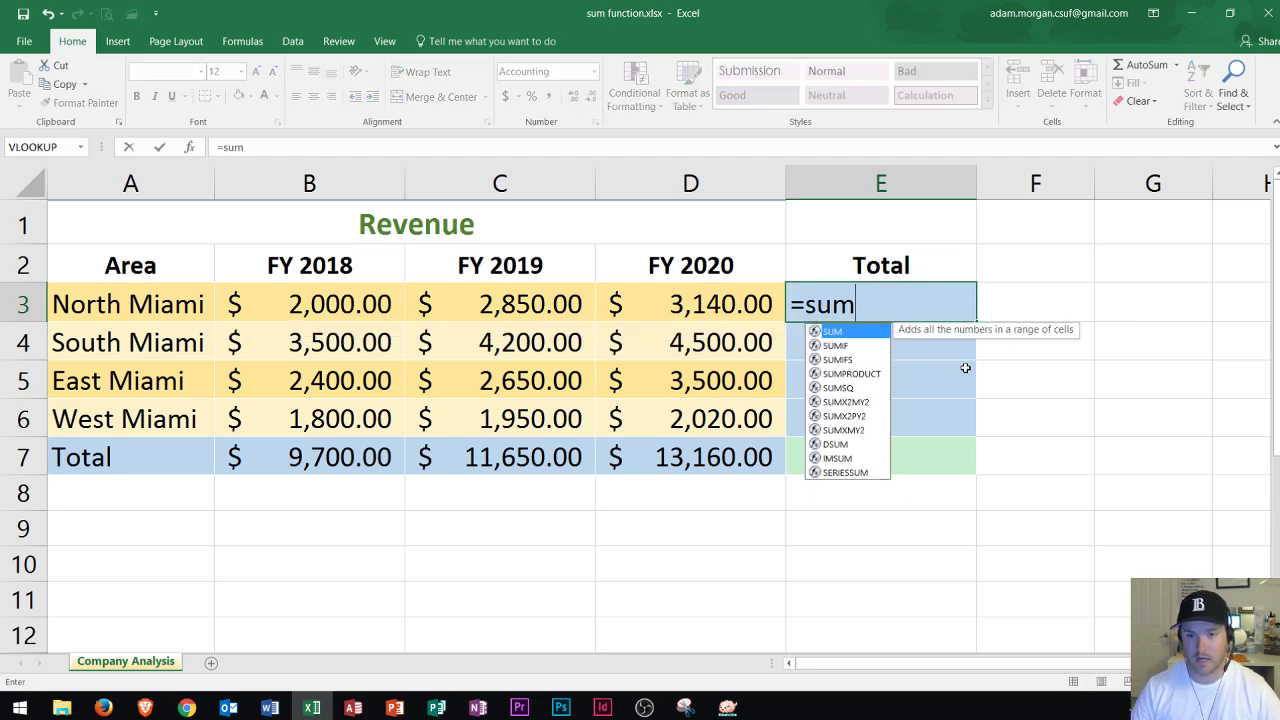
pyautogui.press('Tab')
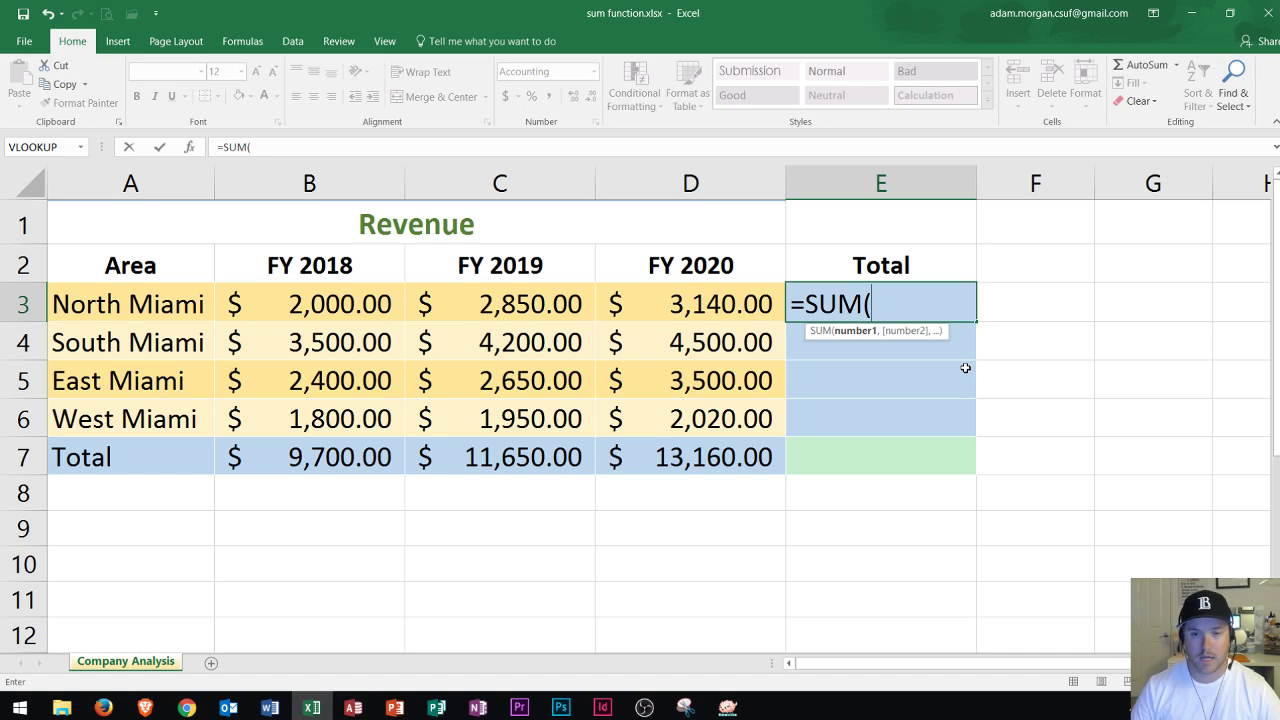
pyautogui.moveTo(735, 310); pyautogui.dragTo(225, 315)
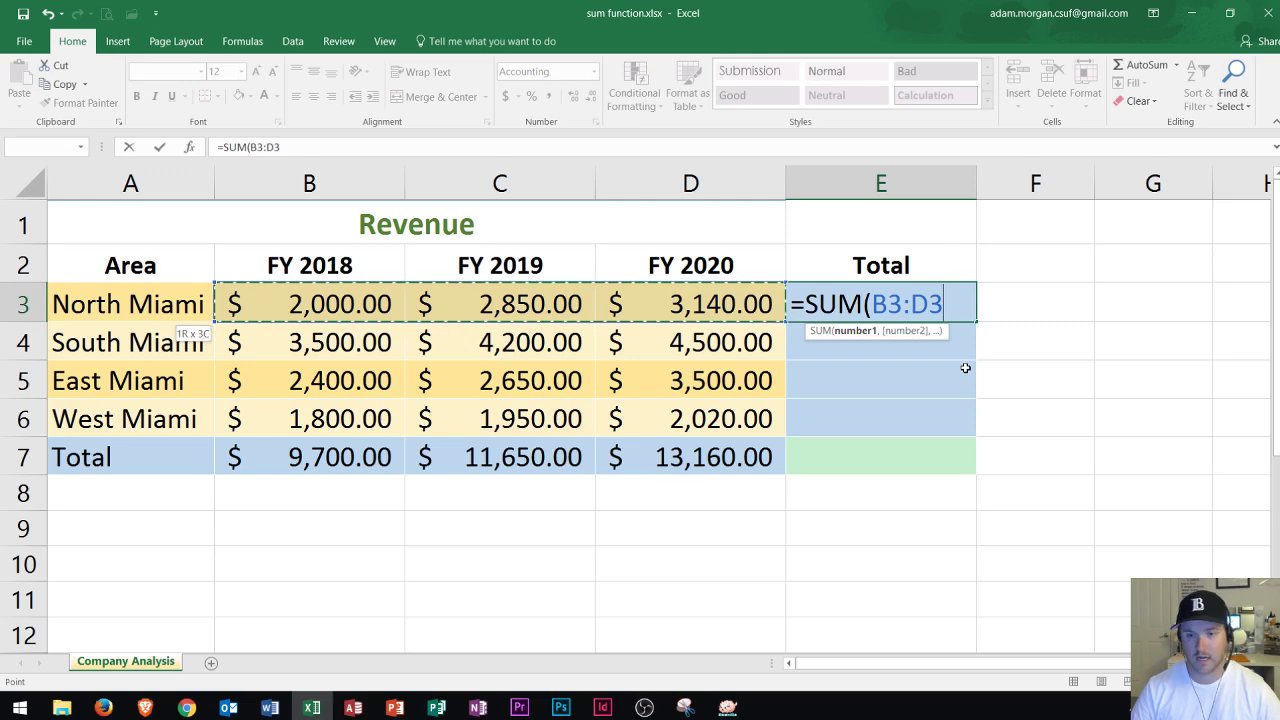
pyautogui.press('Return')
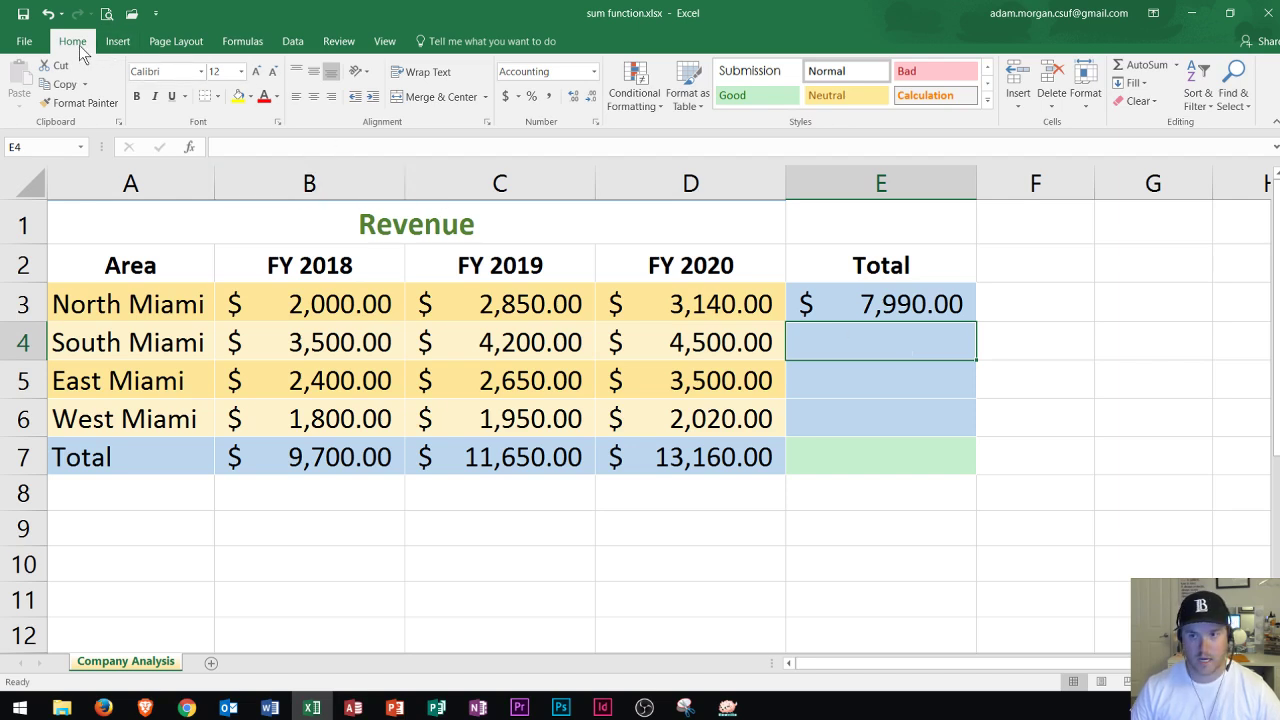
# - AutoSum E4 for South Miami ($12,200.00) and fill it down to E5 for East Miami ($8,550.00)
pyautogui.click(1137, 67)
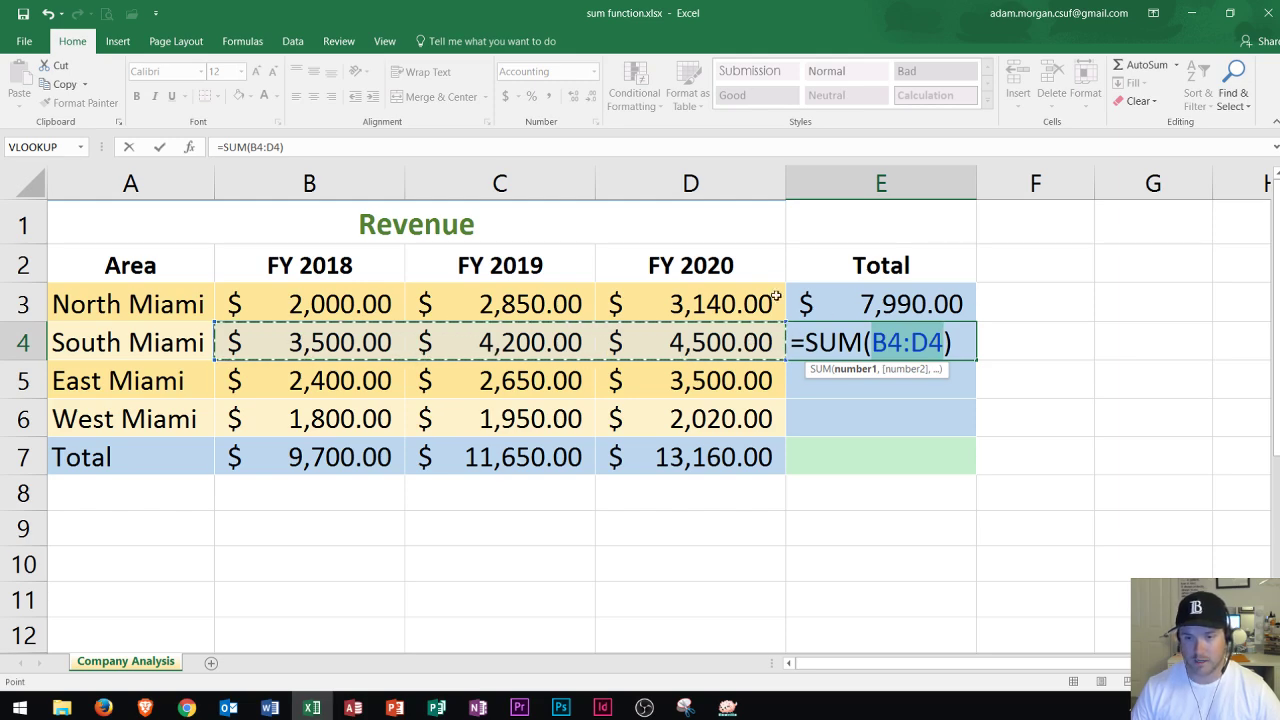
pyautogui.press('Return')
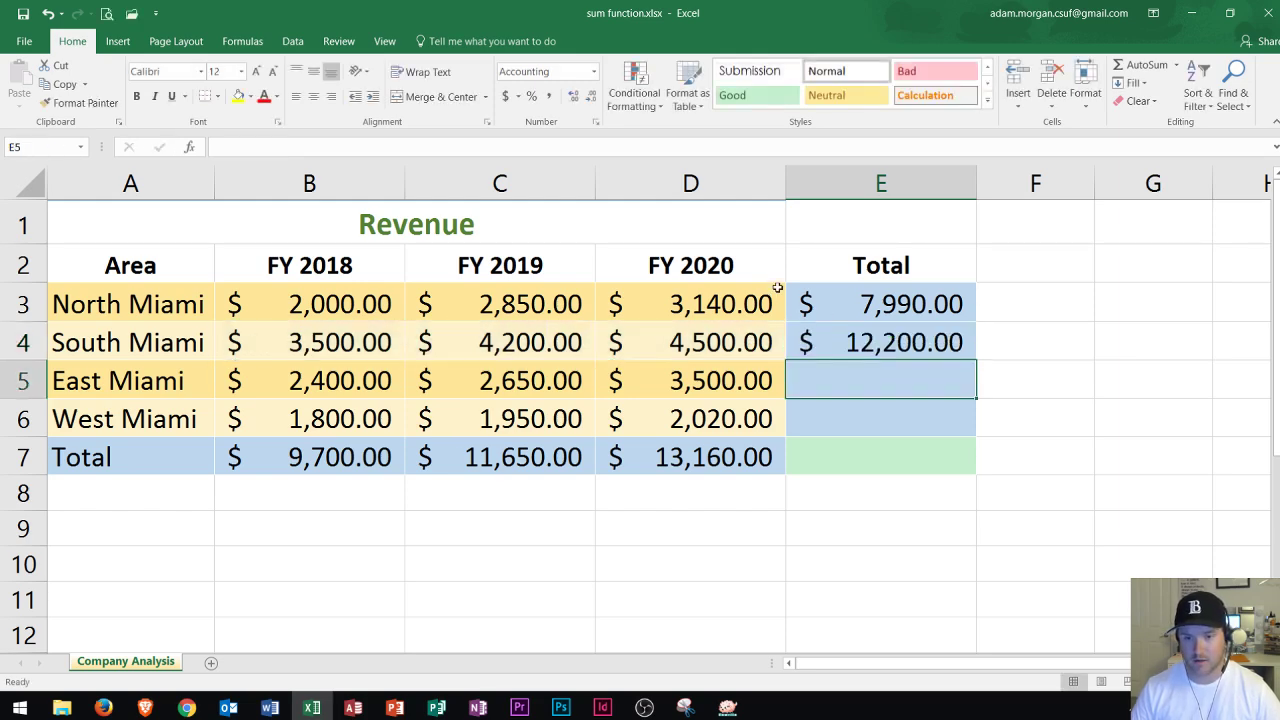
pyautogui.click(937, 342)
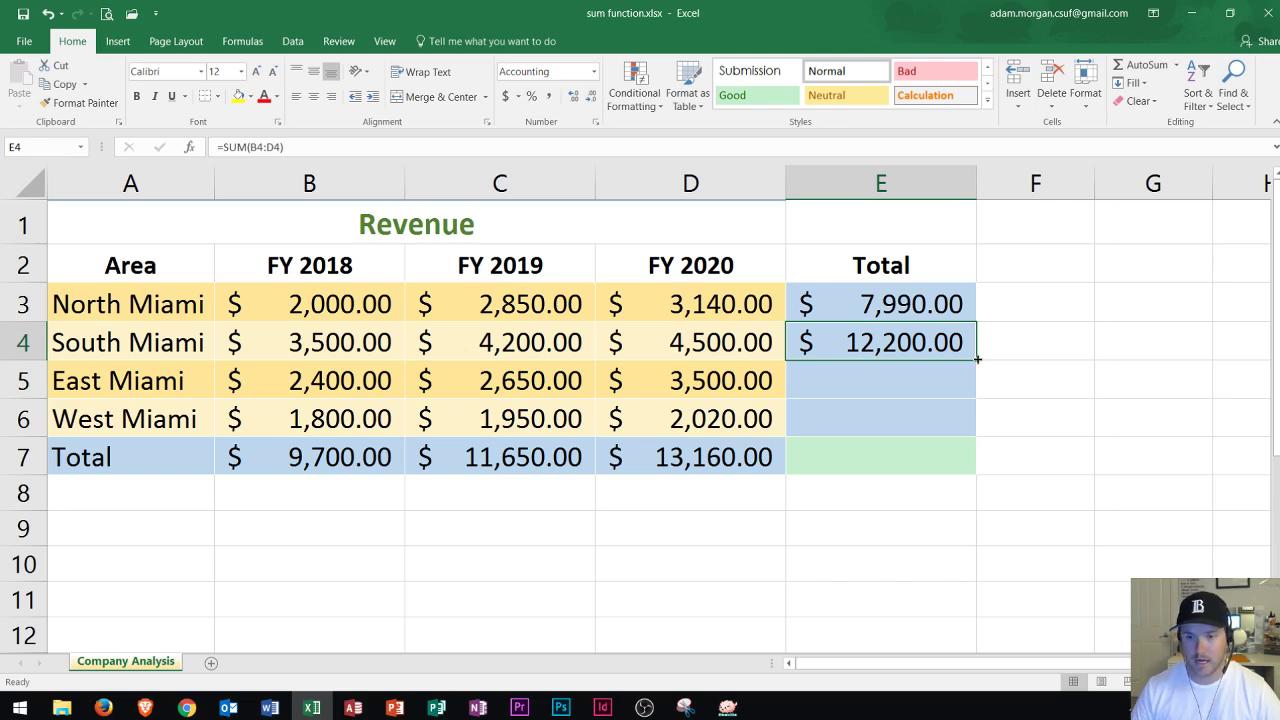
pyautogui.moveTo(977, 358); pyautogui.dragTo(970, 393)
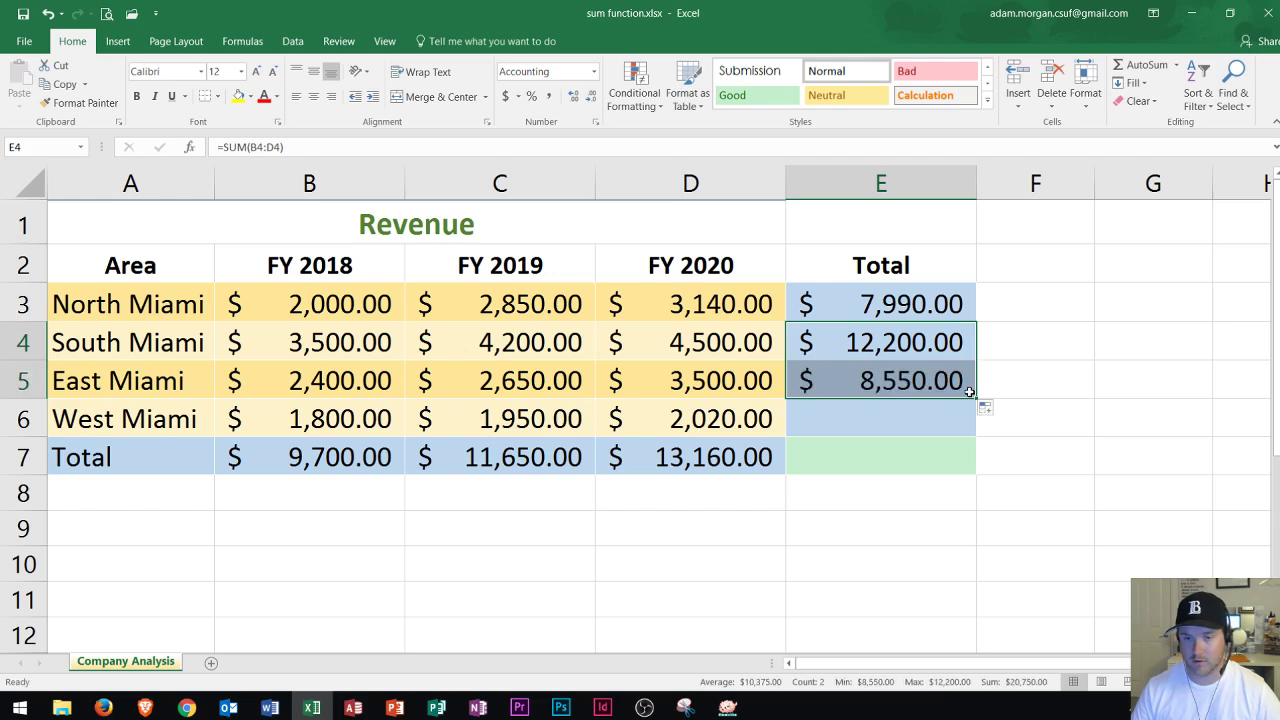
pyautogui.click(876, 381)
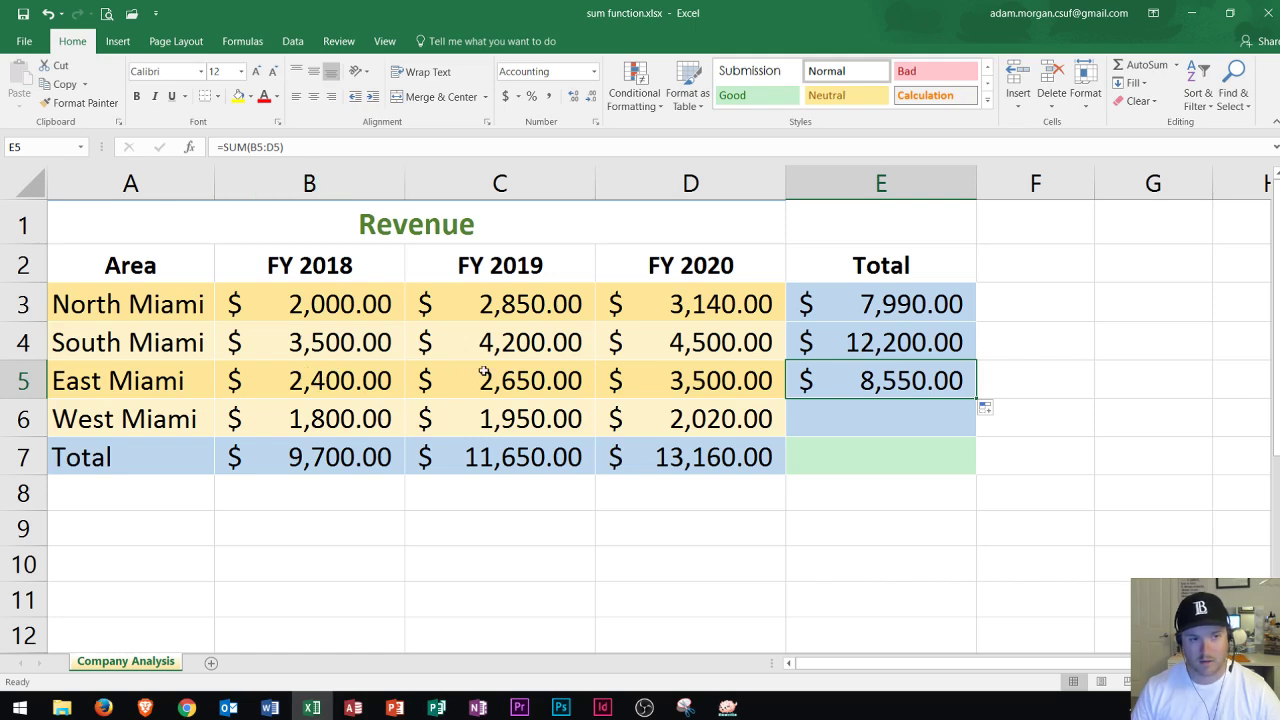
pyautogui.click(891, 415)
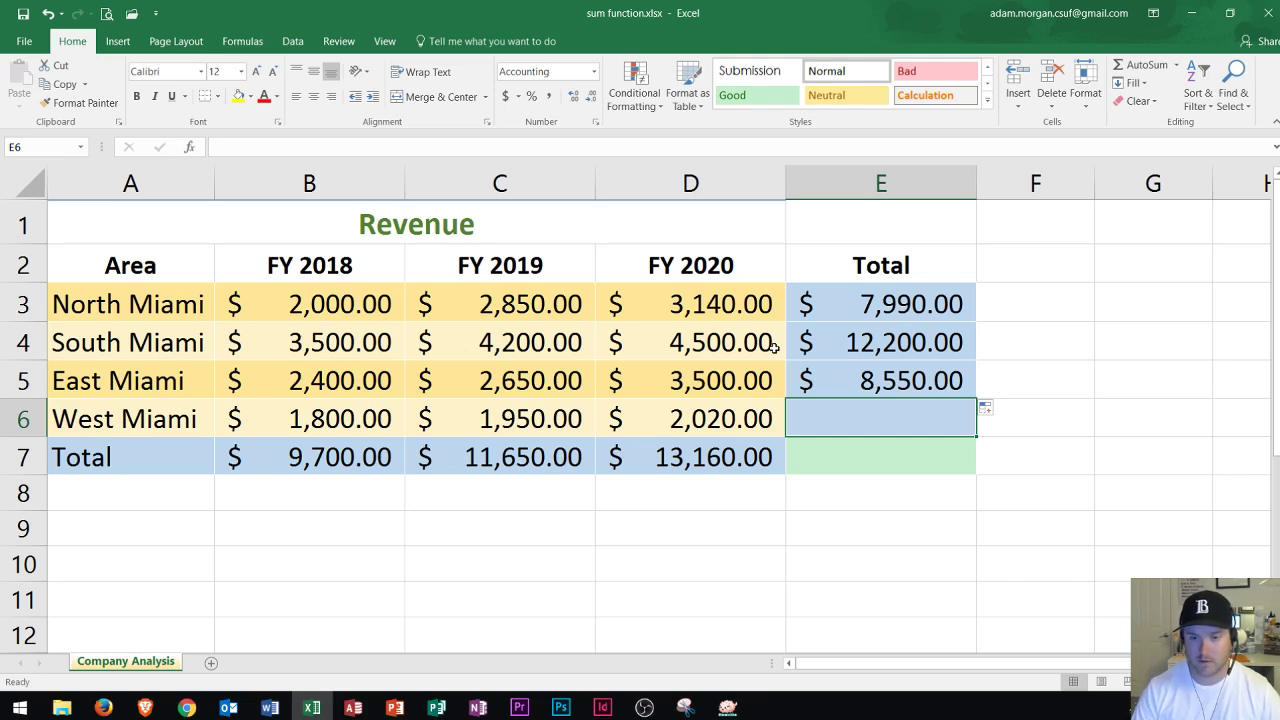
# - Enter =SUM(B6:D6) in E6 for West Miami's fiscal-year total
pyautogui.write('=sum')
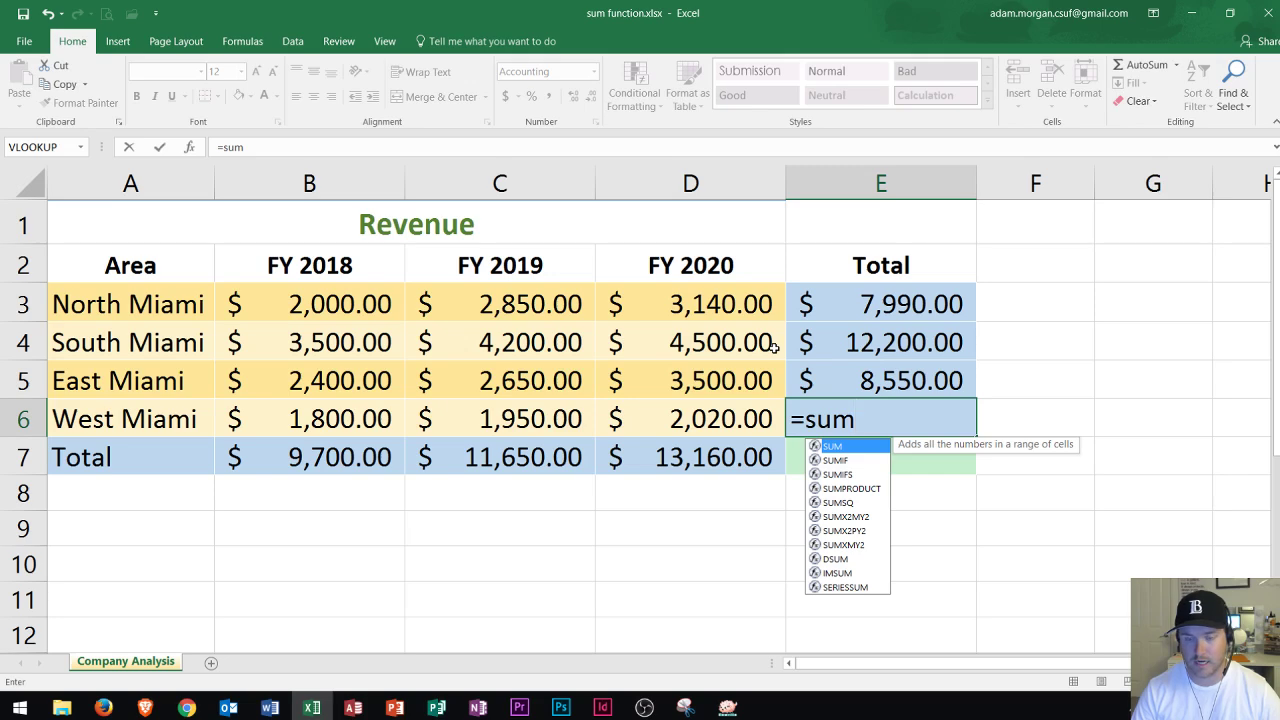
pyautogui.press('Tab')
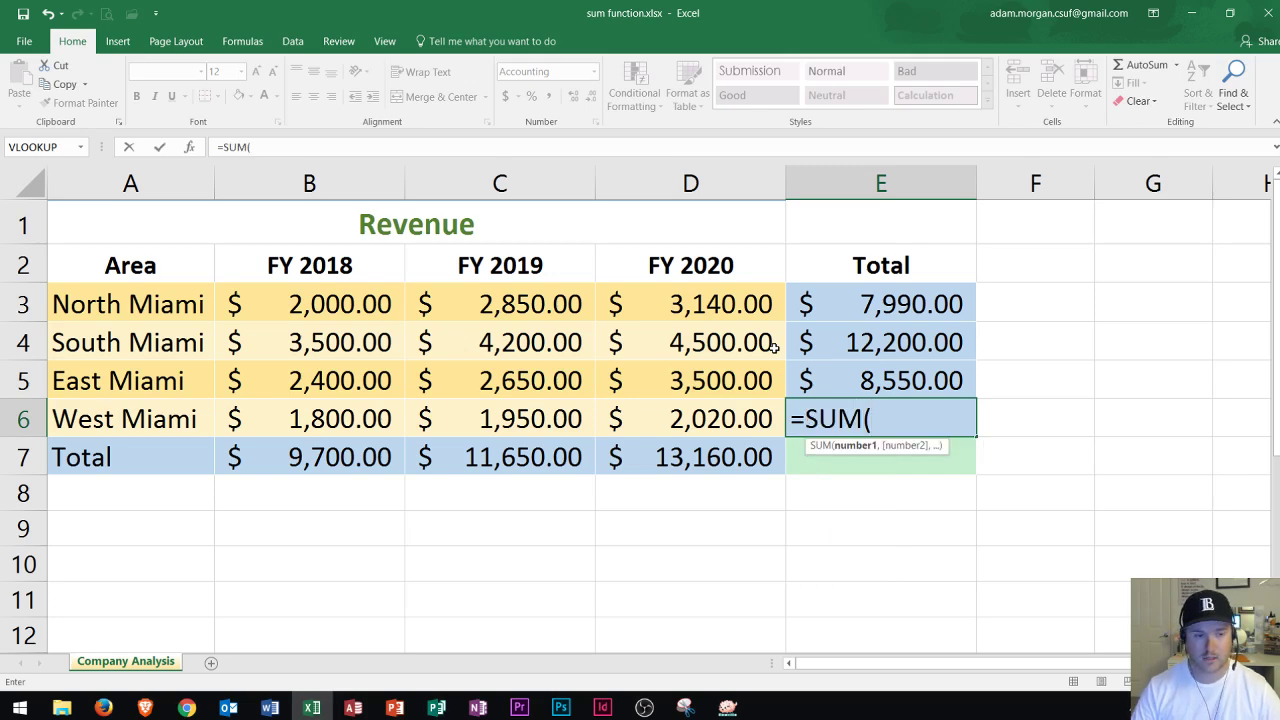
pyautogui.write('B')
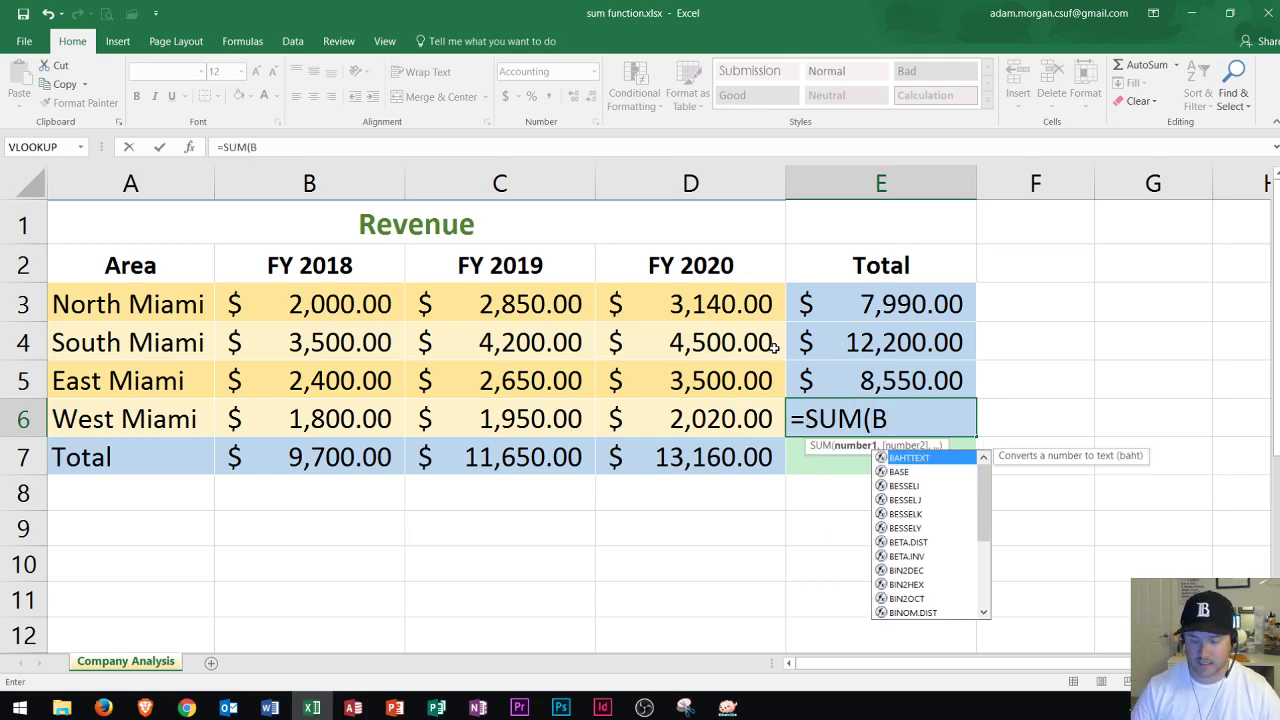
pyautogui.write('6:')
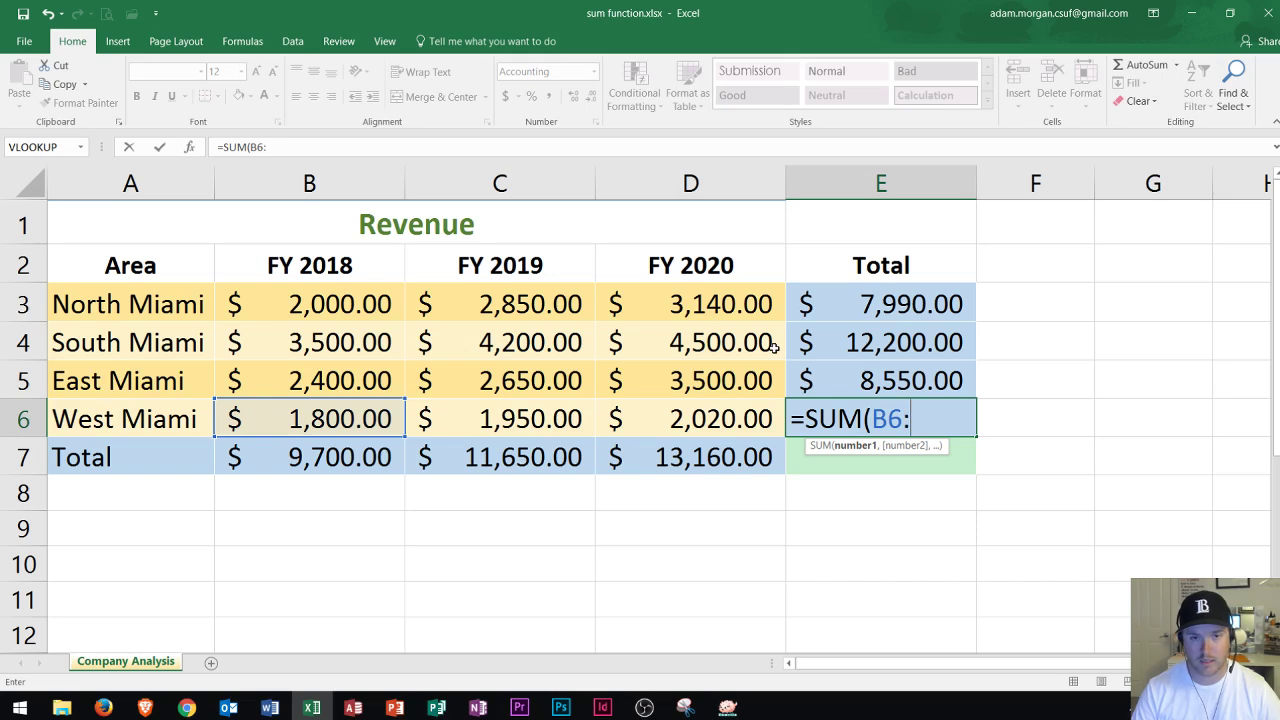
pyautogui.write('D6')
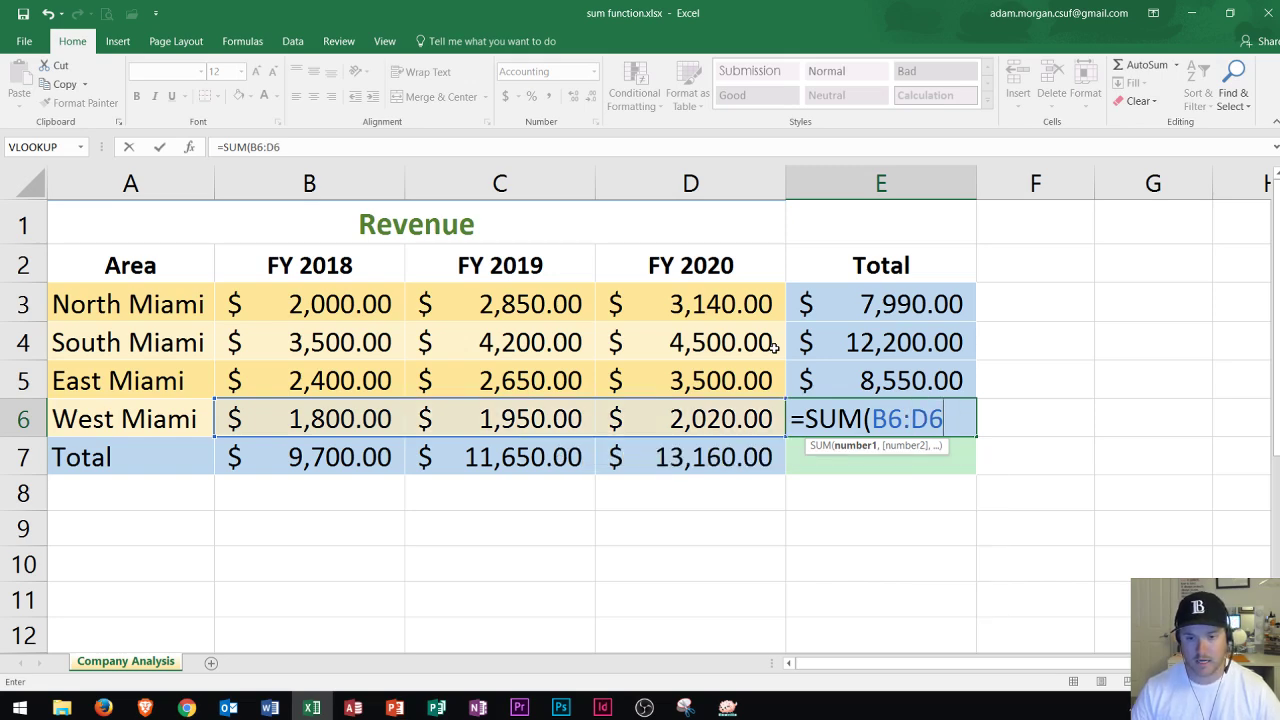
pyautogui.press('Return')
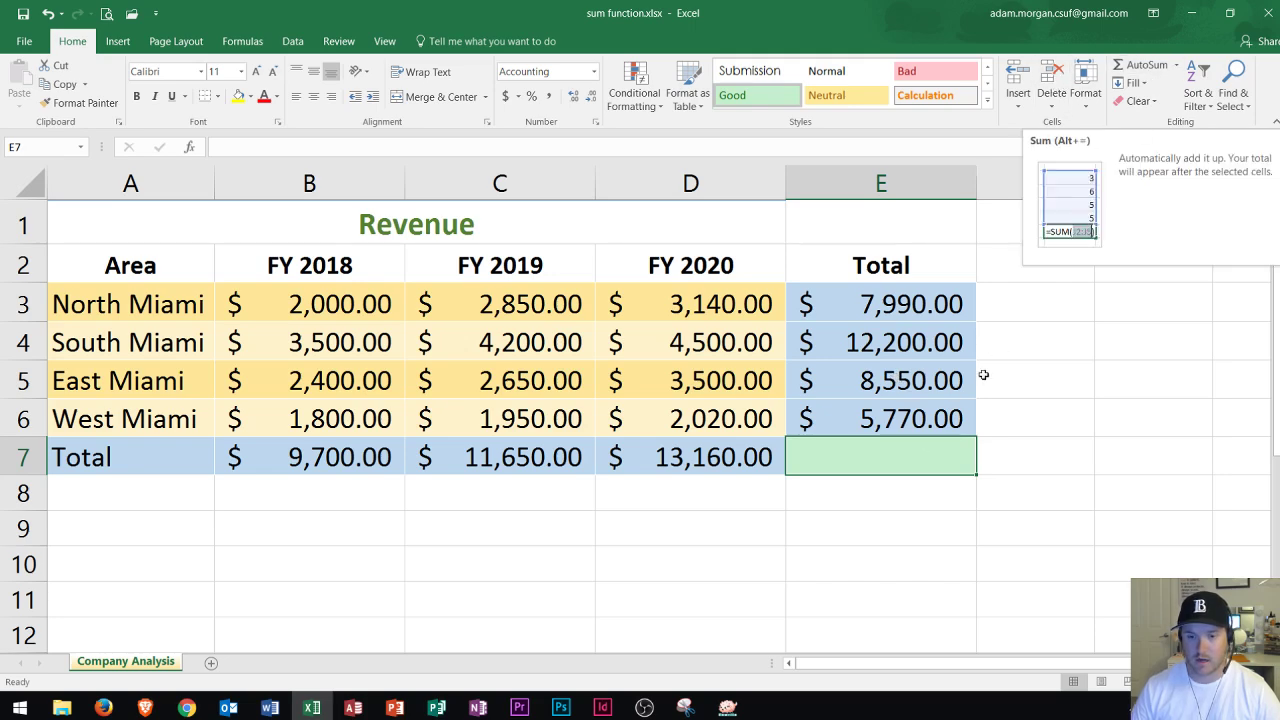
# - AutoSum E7 to get the grand total =SUM(E3:E6), $34,510.00, then select B7:D7 to compare
pyautogui.click(1150, 64)
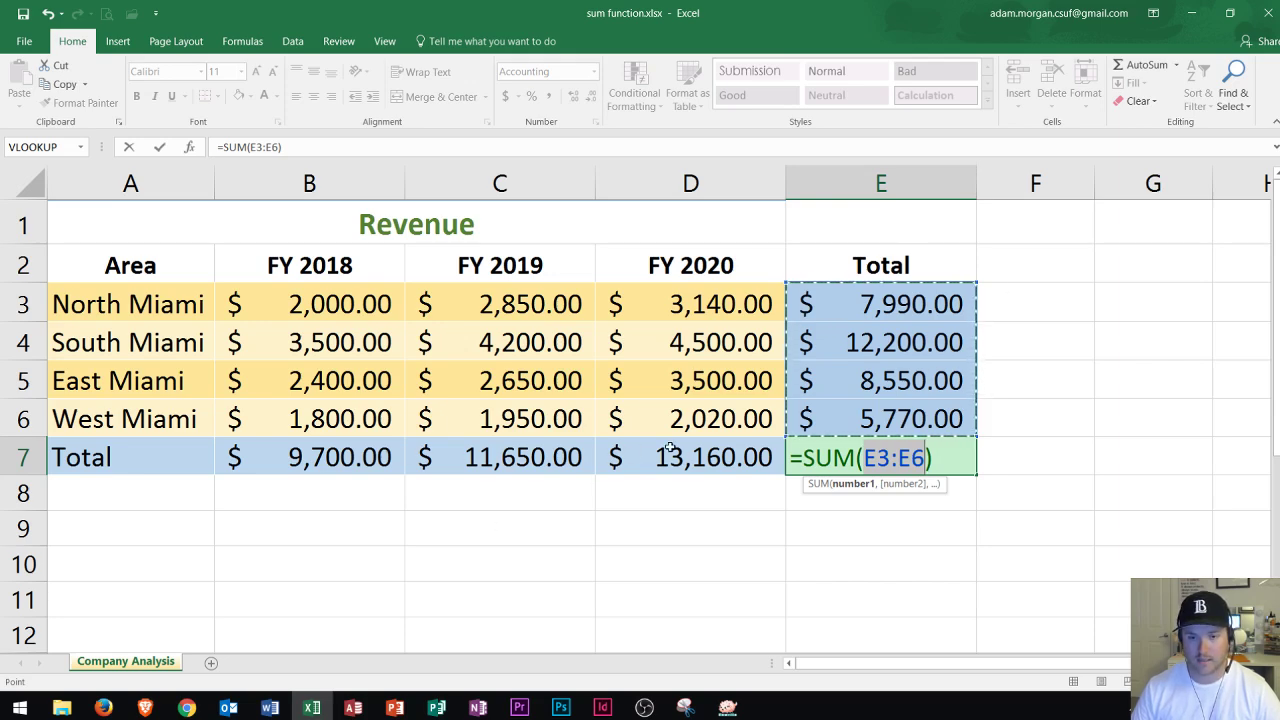
pyautogui.press('Return')
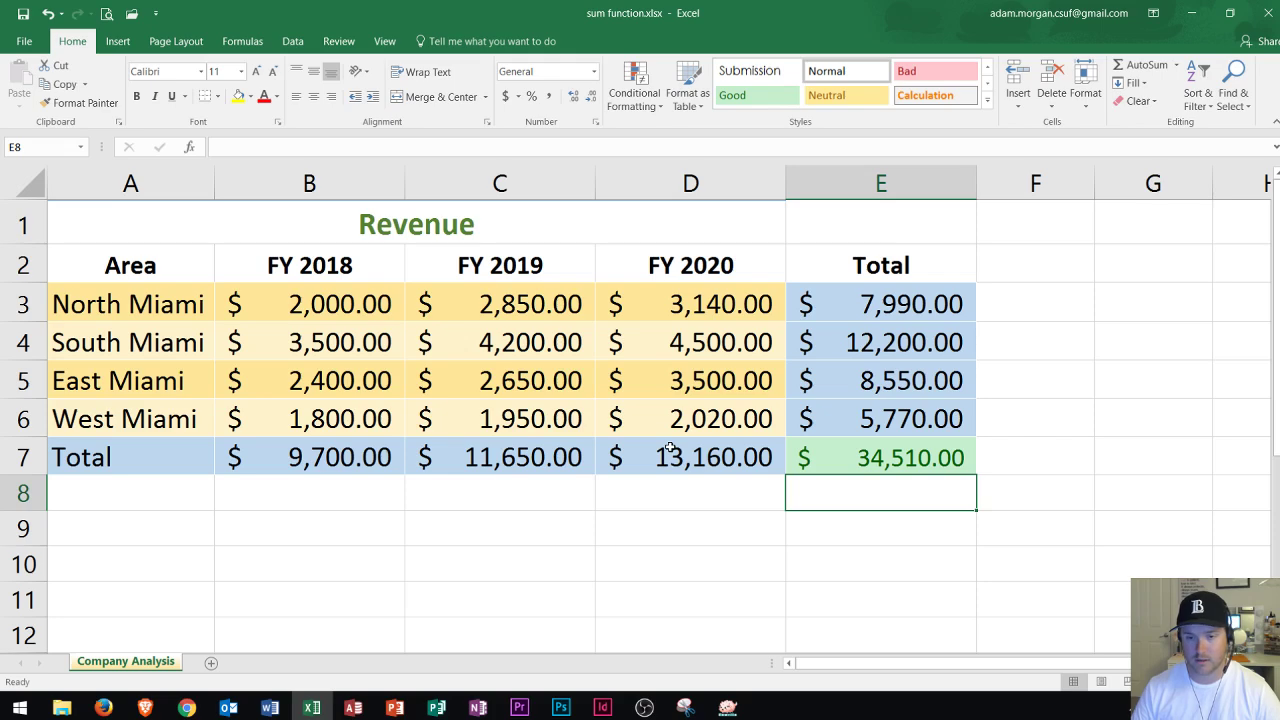
pyautogui.moveTo(289, 452); pyautogui.dragTo(655, 460)
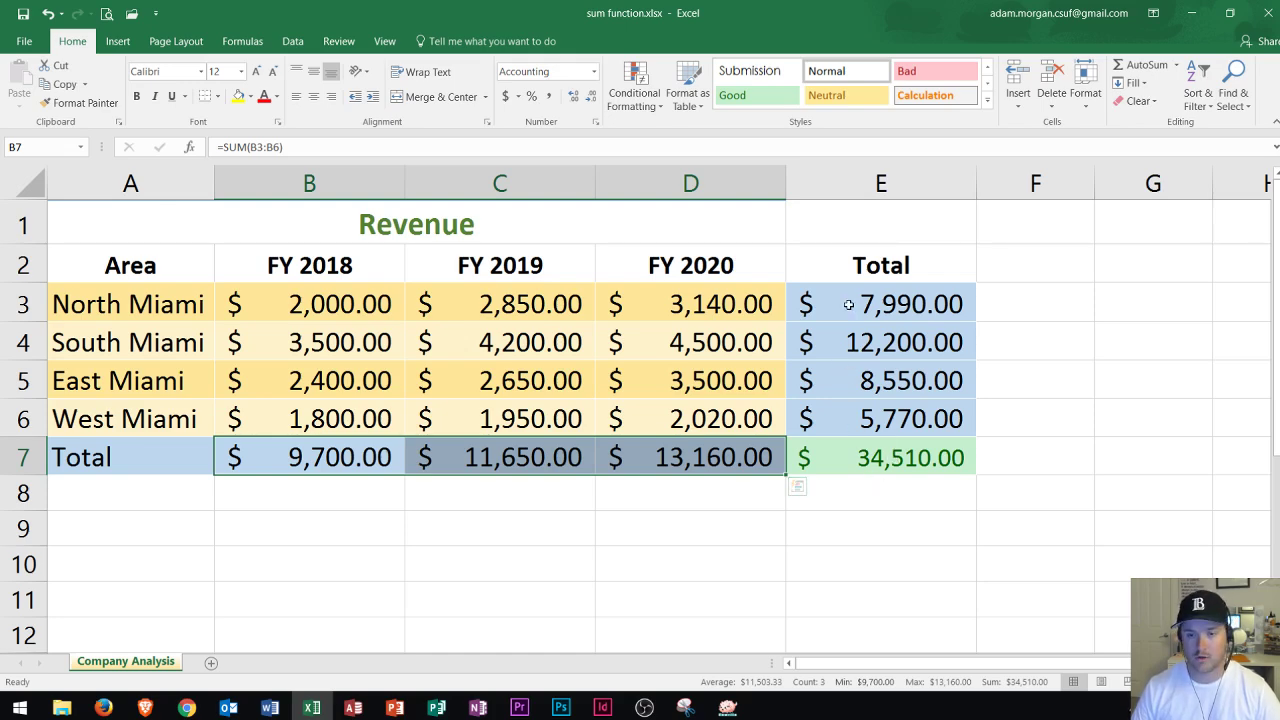
# - Clear the existing totals in E3:E7 and B7:D7
pyautogui.moveTo(851, 297); pyautogui.dragTo(886, 454)
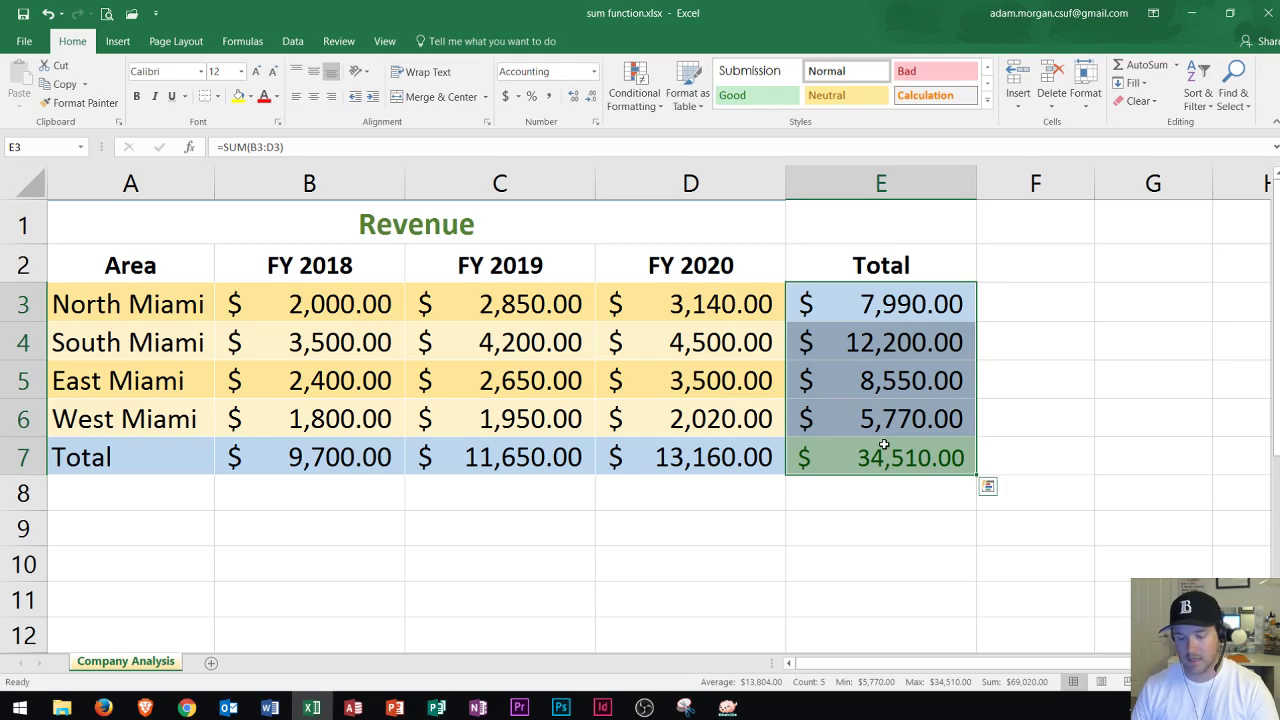
pyautogui.press('Delete')
pyautogui.moveTo(754, 460); pyautogui.dragTo(241, 442)
pyautogui.press('Delete')
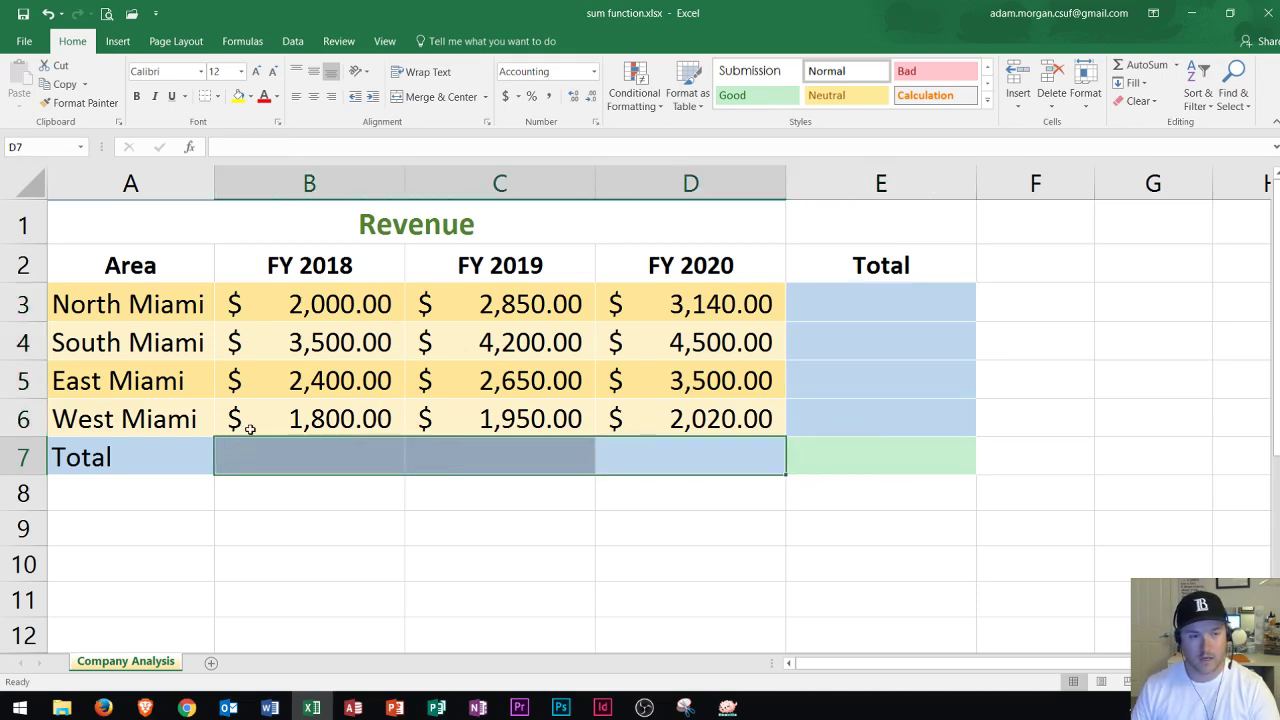
# - Select B3:E7 and apply AutoSum to fill every row and column total at once
pyautogui.click(289, 301)
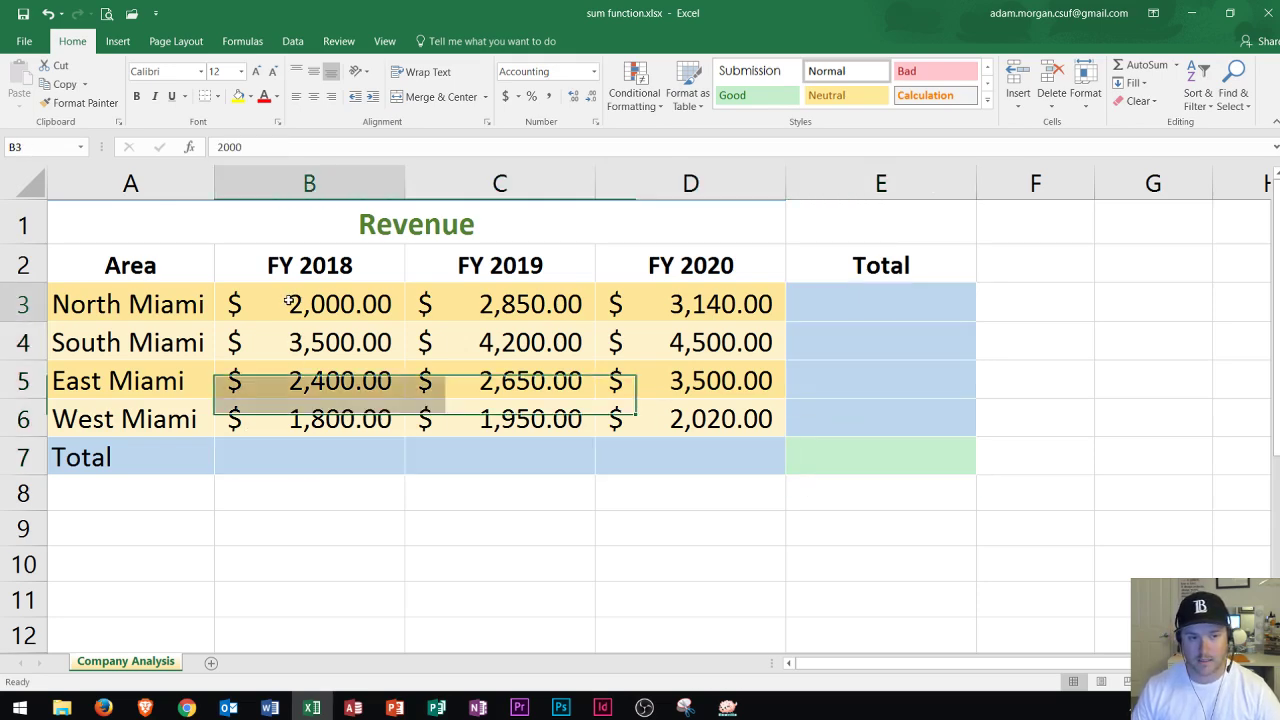
pyautogui.moveTo(295, 302); pyautogui.dragTo(858, 456)
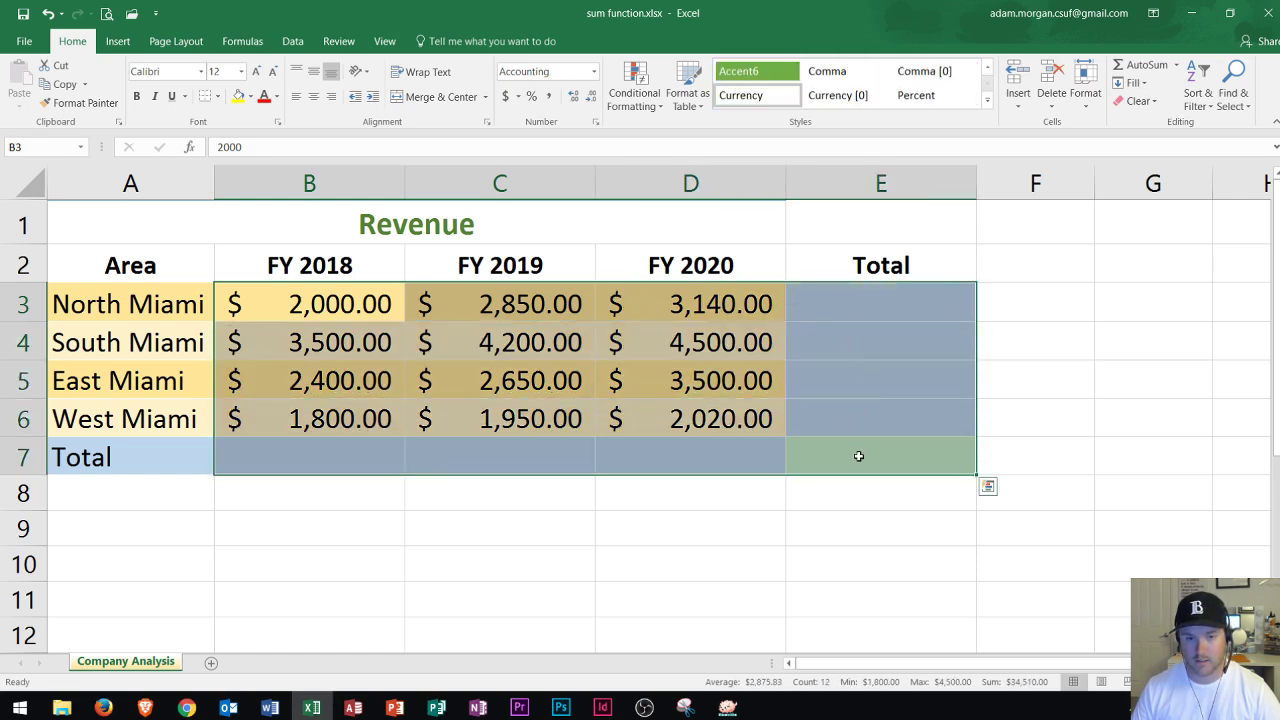
pyautogui.click(1138, 66)
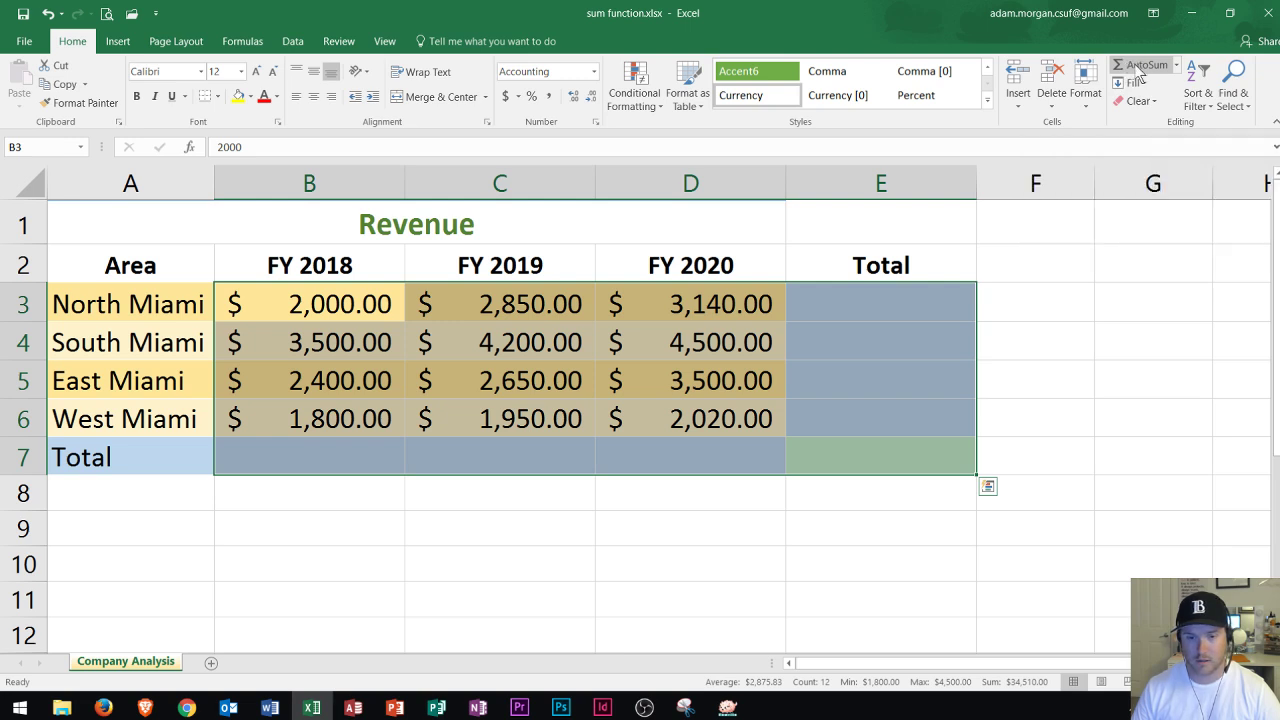